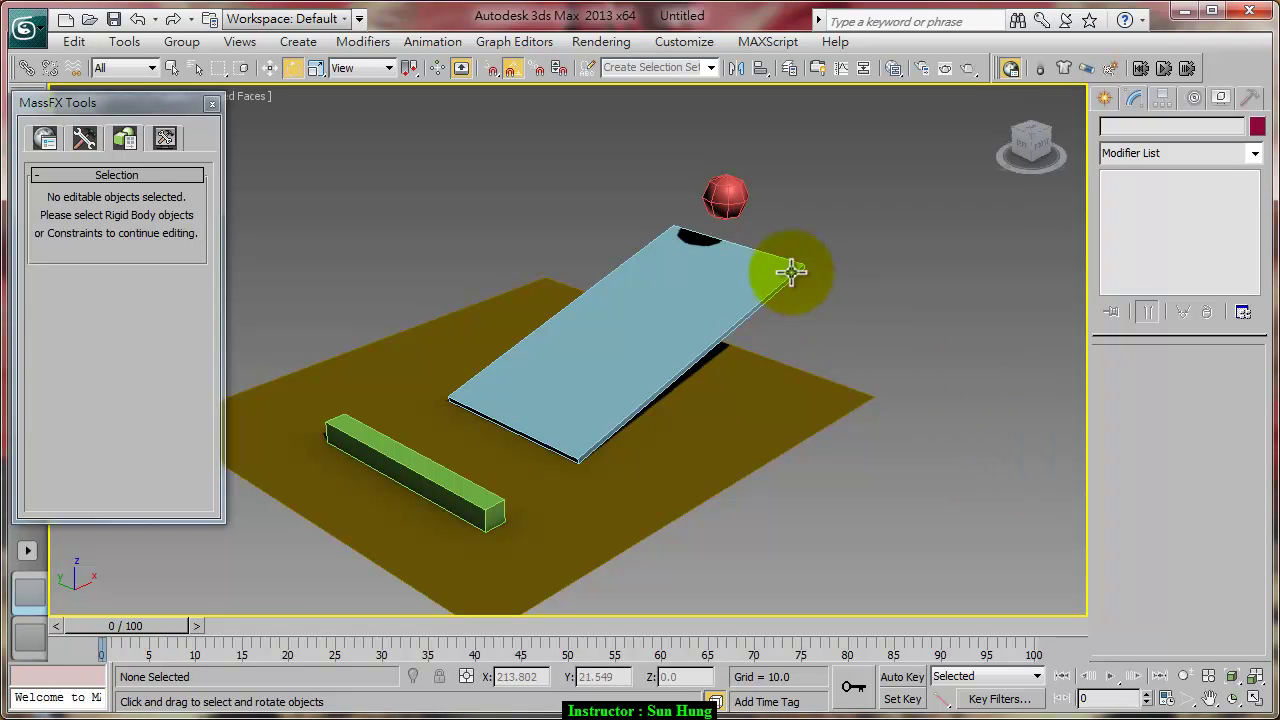
# - Inspect the ball, ramp, bar and plane rigid bodies, then run the MassFX simulation
pyautogui.click(725, 198)
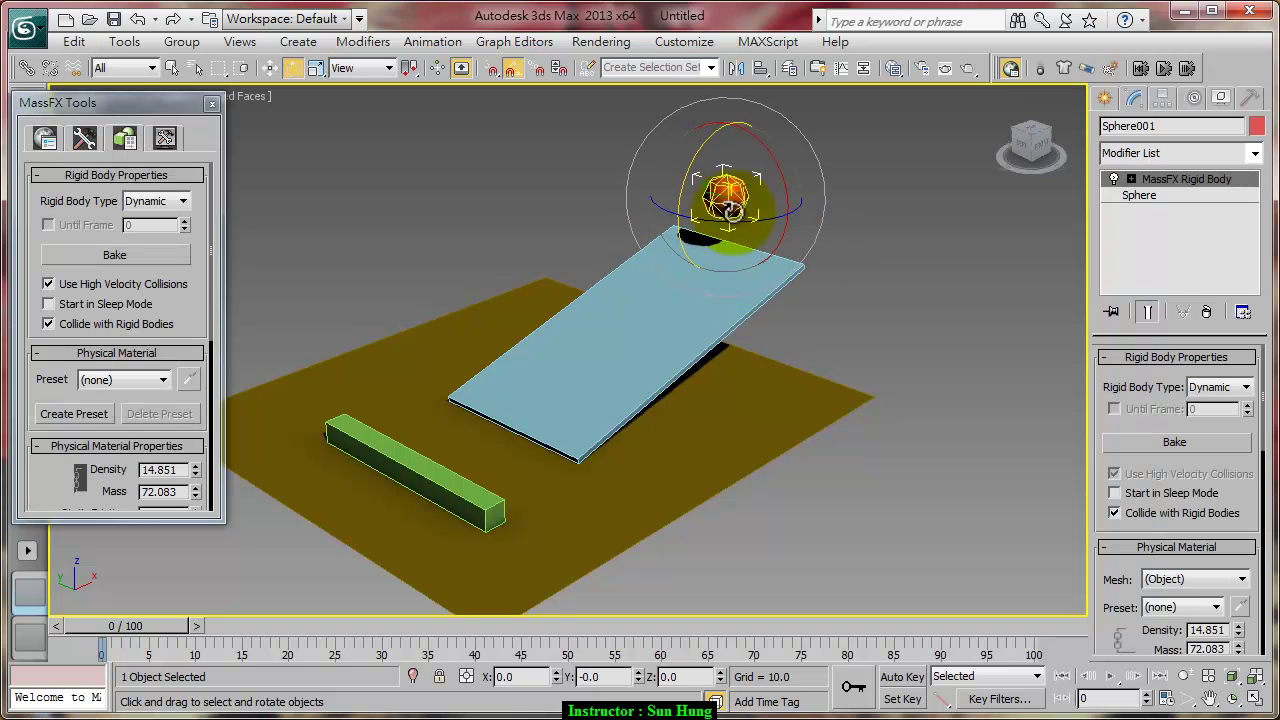
pyautogui.click(757, 279)
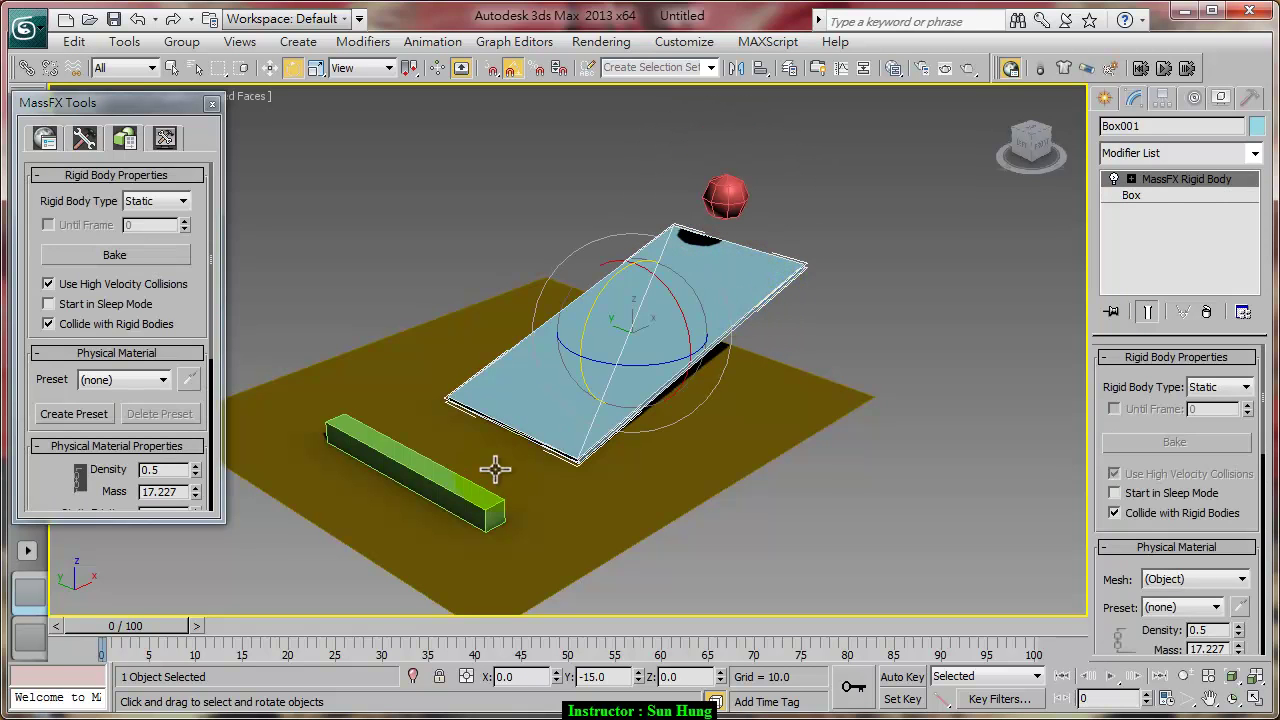
pyautogui.click(440, 497)
pyautogui.click(440, 497)
pyautogui.click(680, 491)
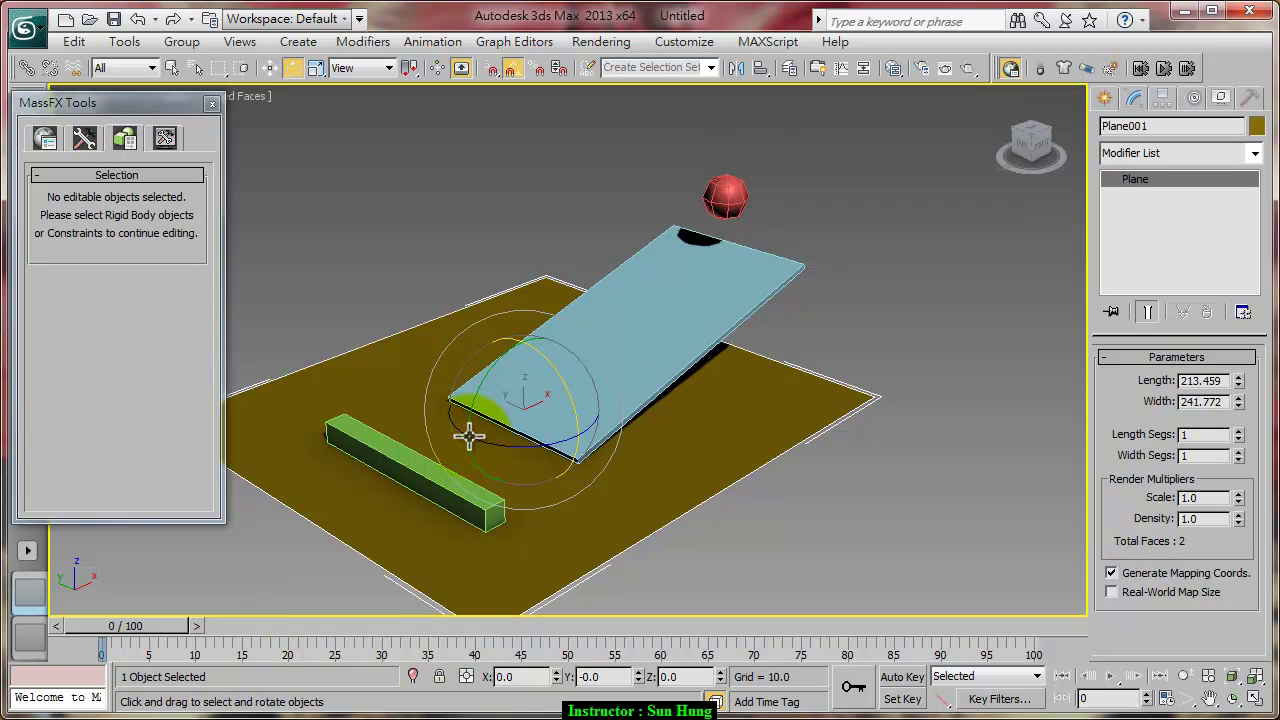
pyautogui.click(1164, 67)
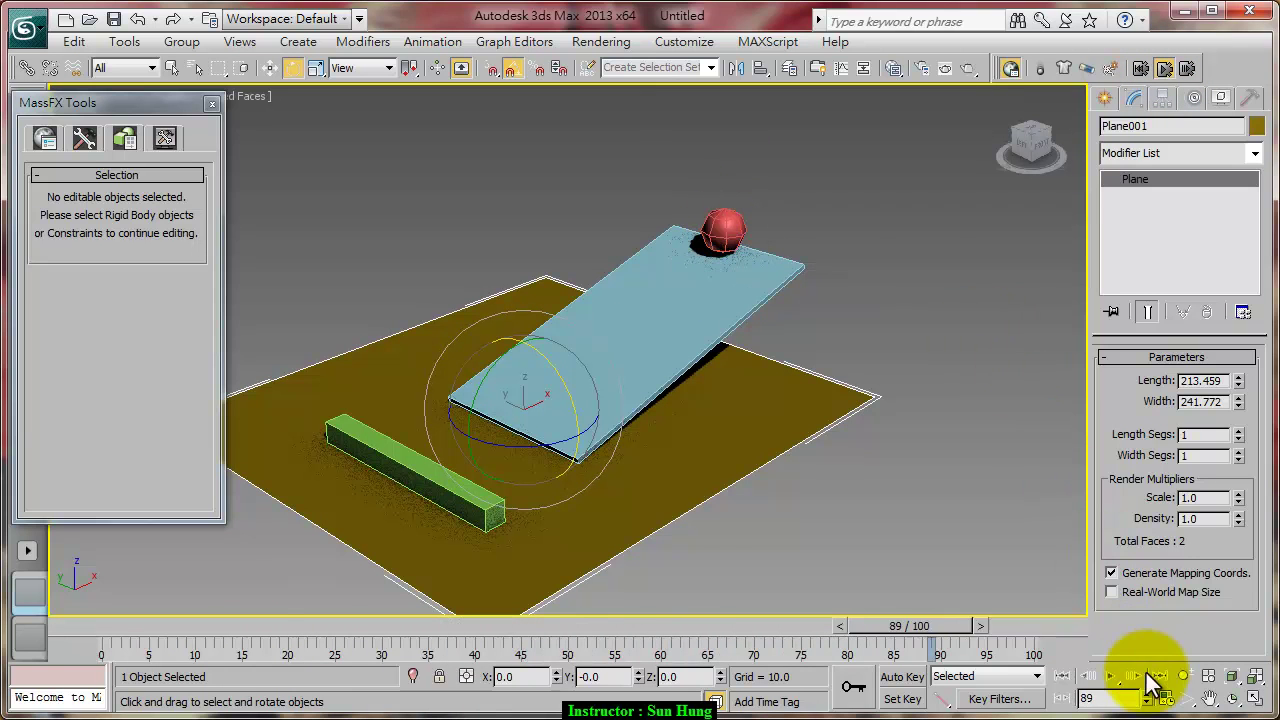
# - Replay the simulated animation from the start, then reset the simulation to frame 0
pyautogui.click(1062, 677)
pyautogui.click(1110, 677)
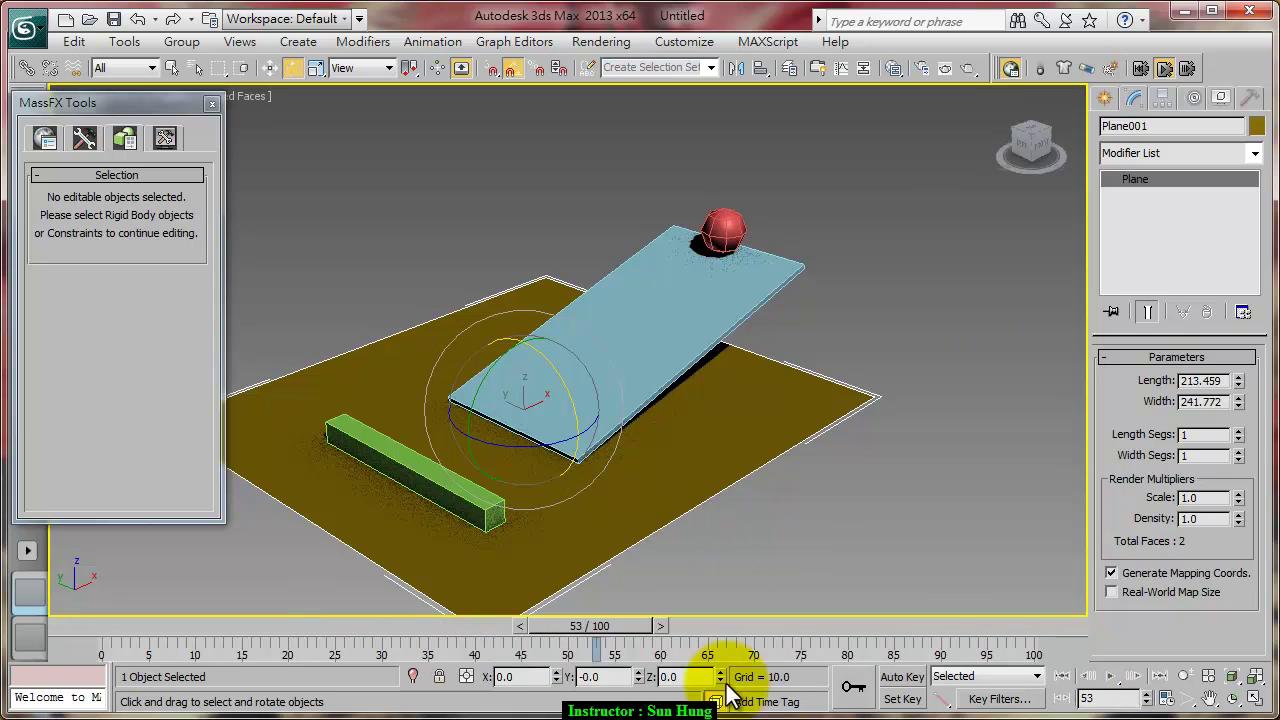
pyautogui.click(1141, 68)
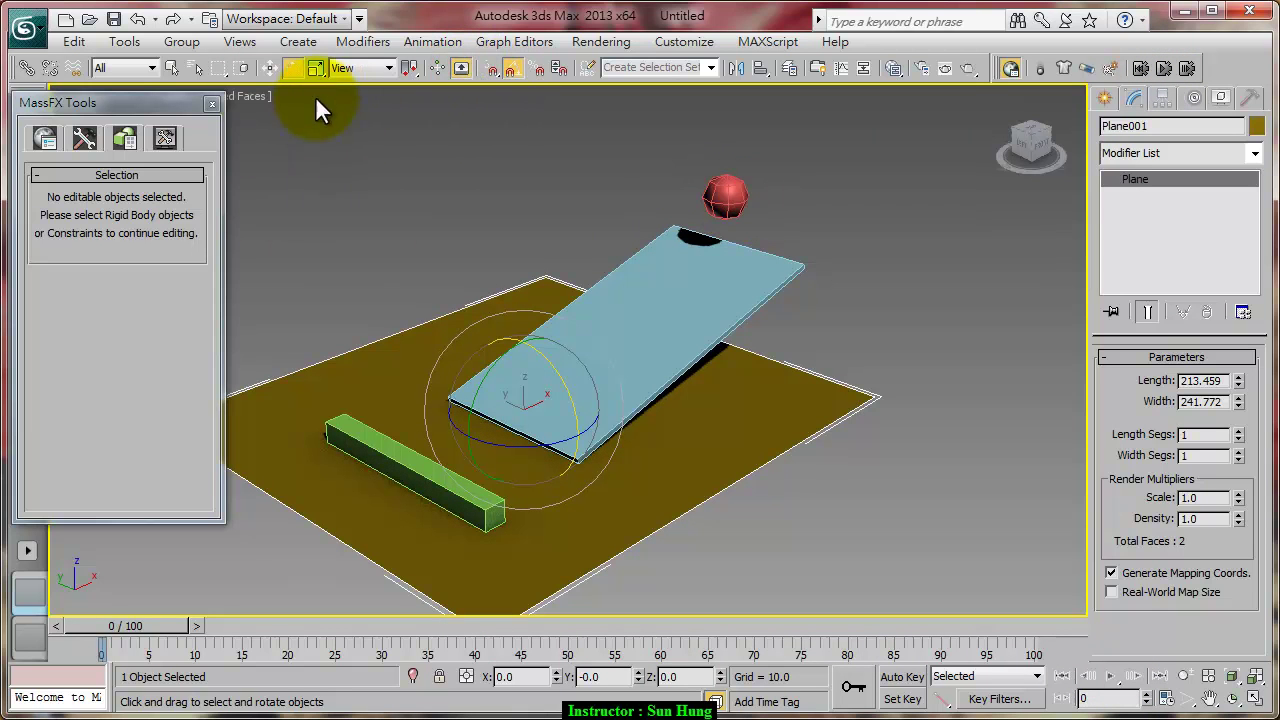
# - Rotate the red ball to a new angle
pyautogui.click(718, 185)
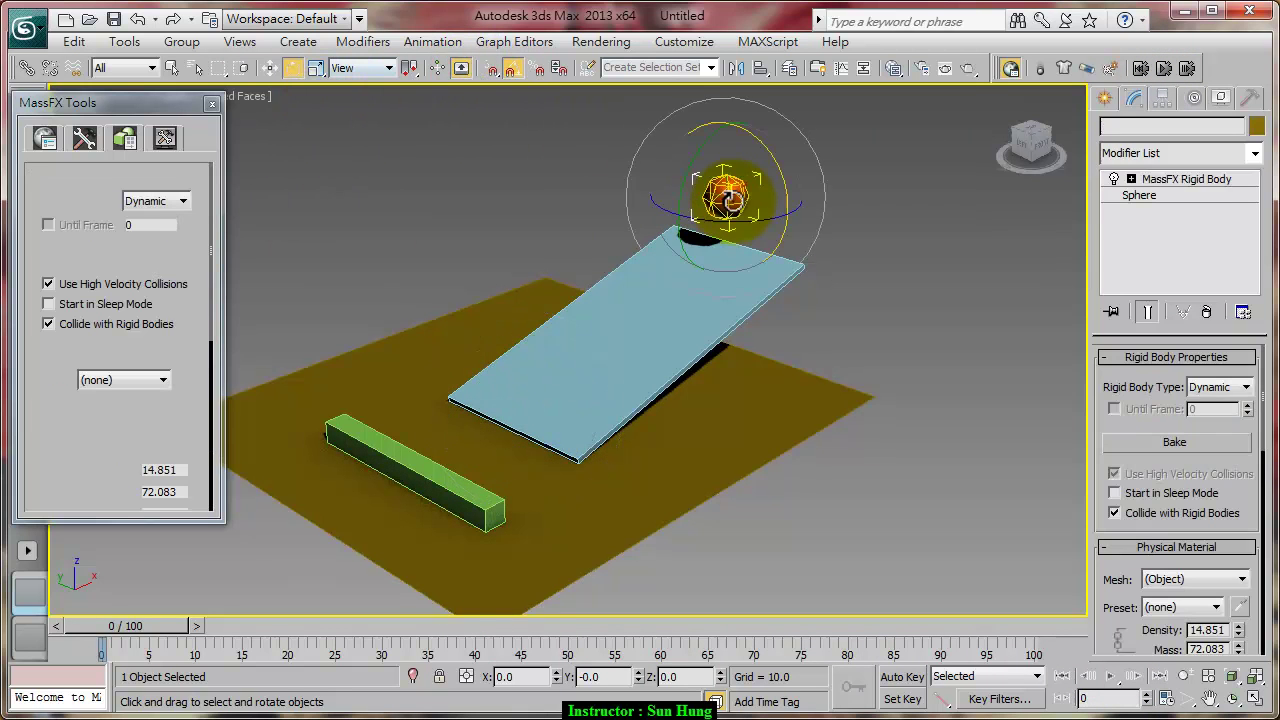
pyautogui.moveTo(730, 185); pyautogui.dragTo(768, 220)
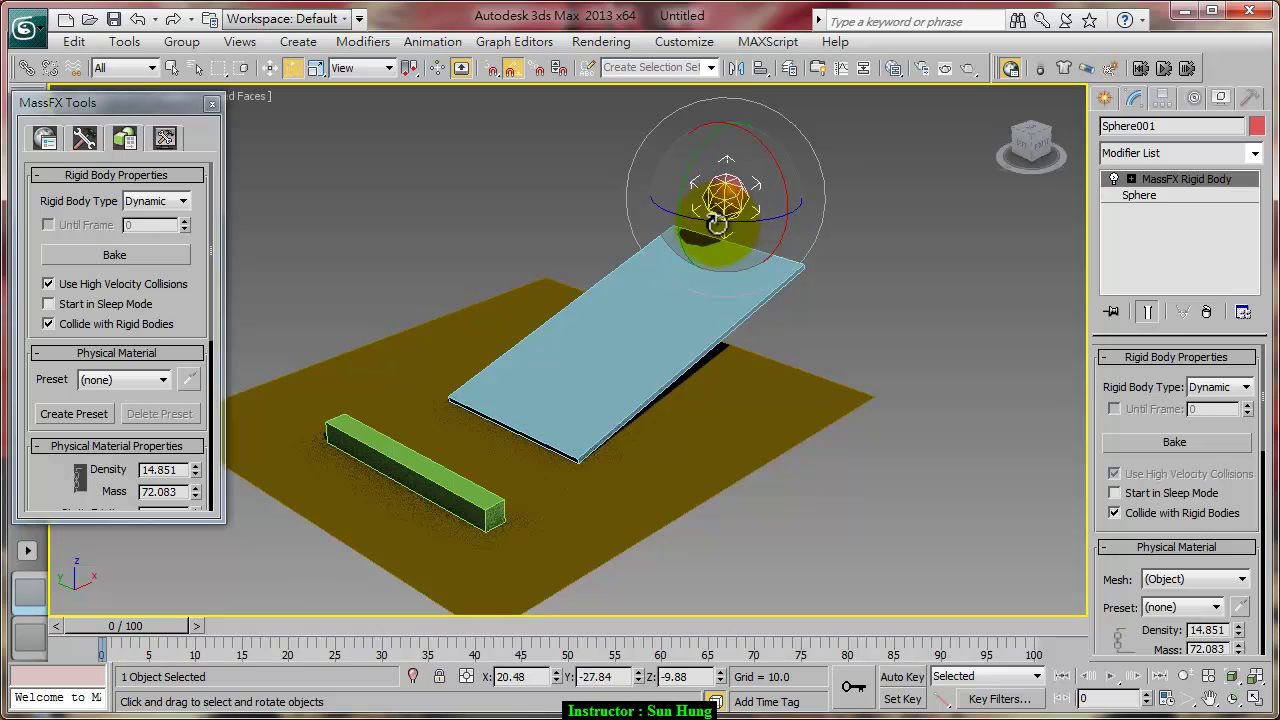
pyautogui.moveTo(768, 220); pyautogui.dragTo(766, 221)
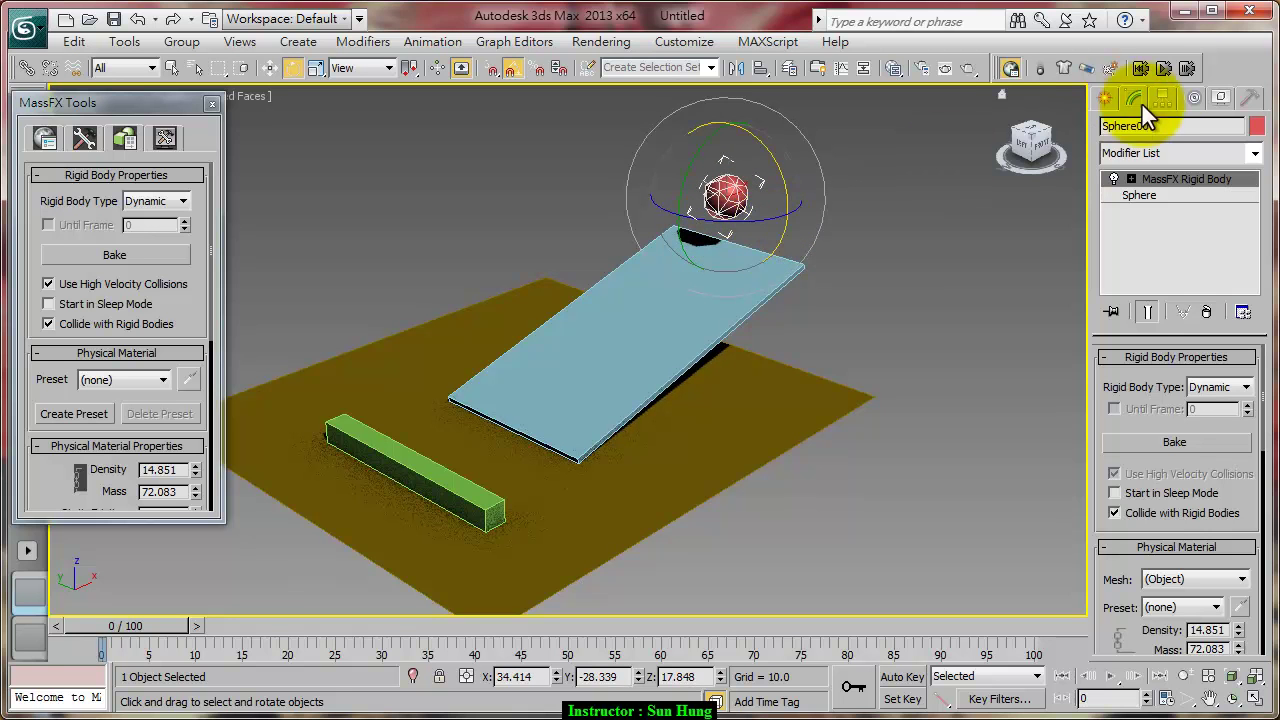
# - Test the simulation until the ball reaches the green bar, then reset it
pyautogui.click(1161, 69)
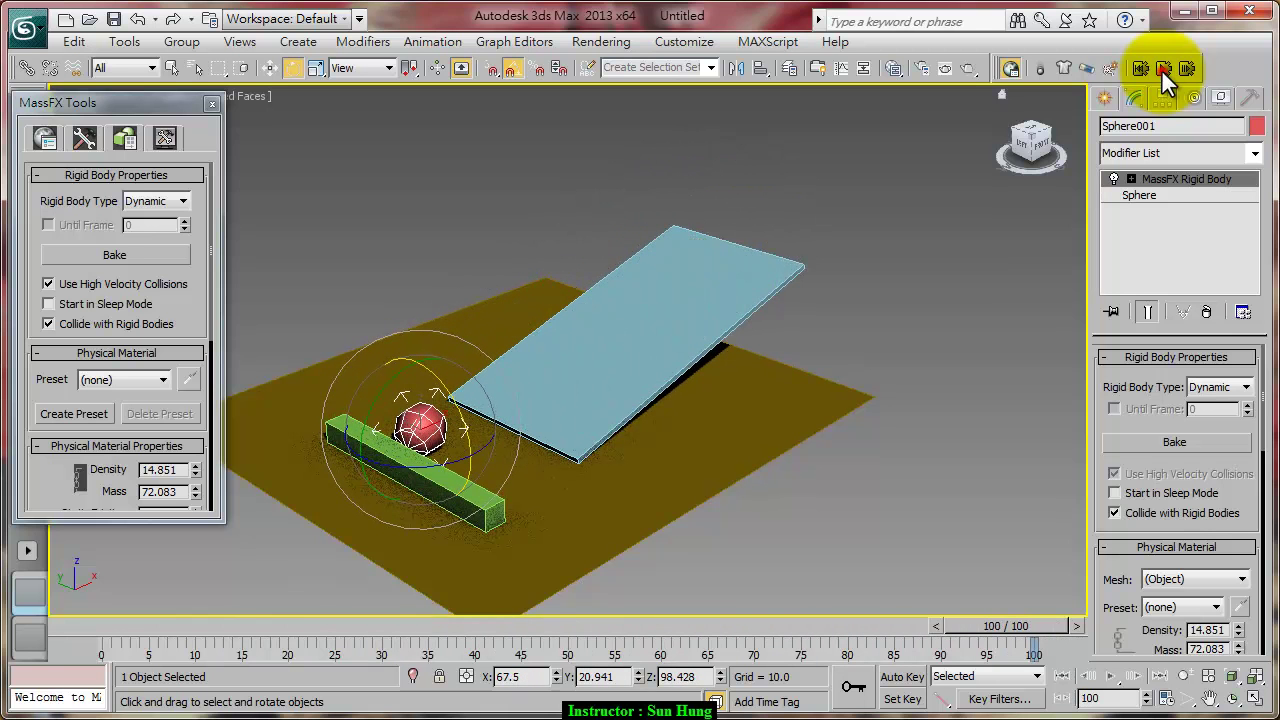
pyautogui.click(1161, 69)
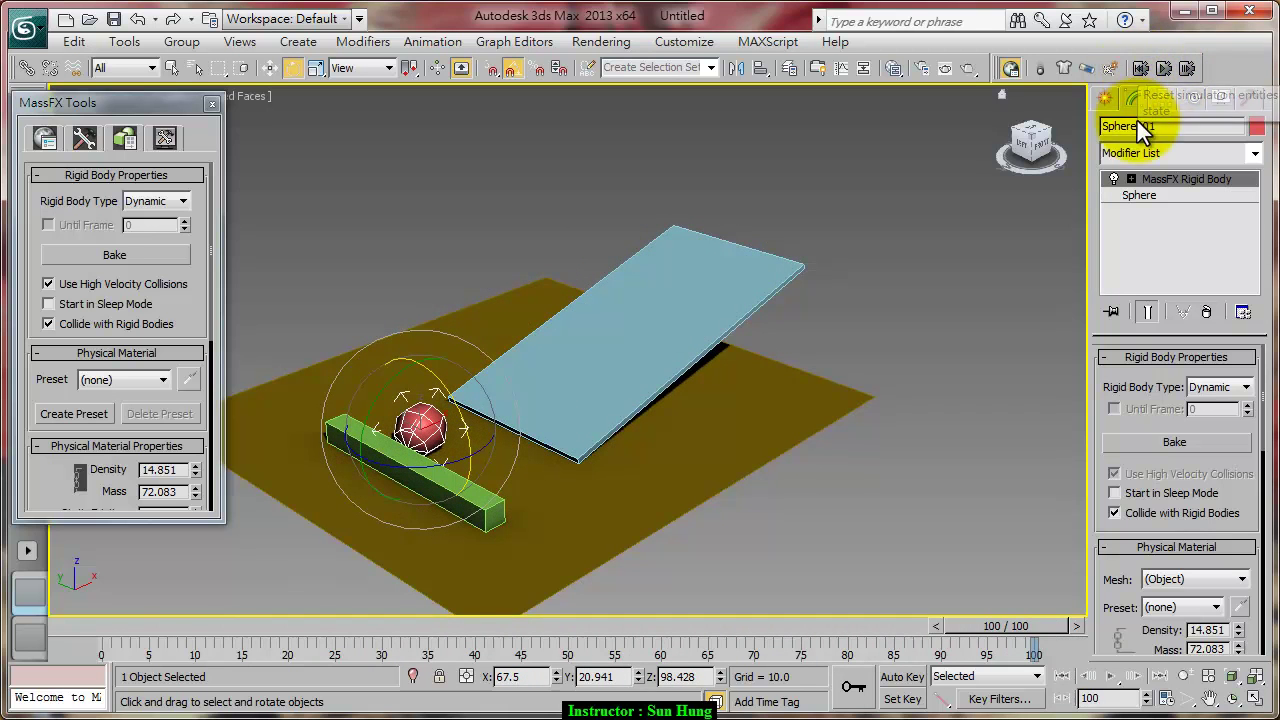
pyautogui.click(1164, 69)
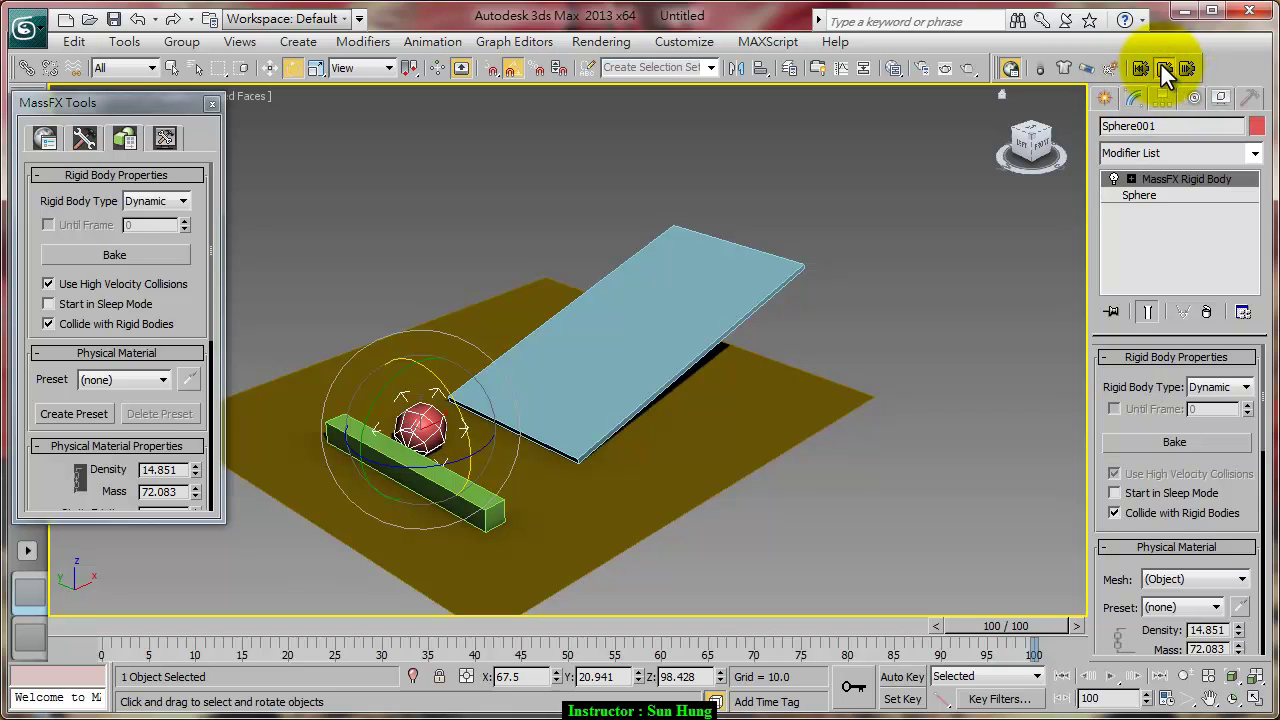
pyautogui.click(1161, 67)
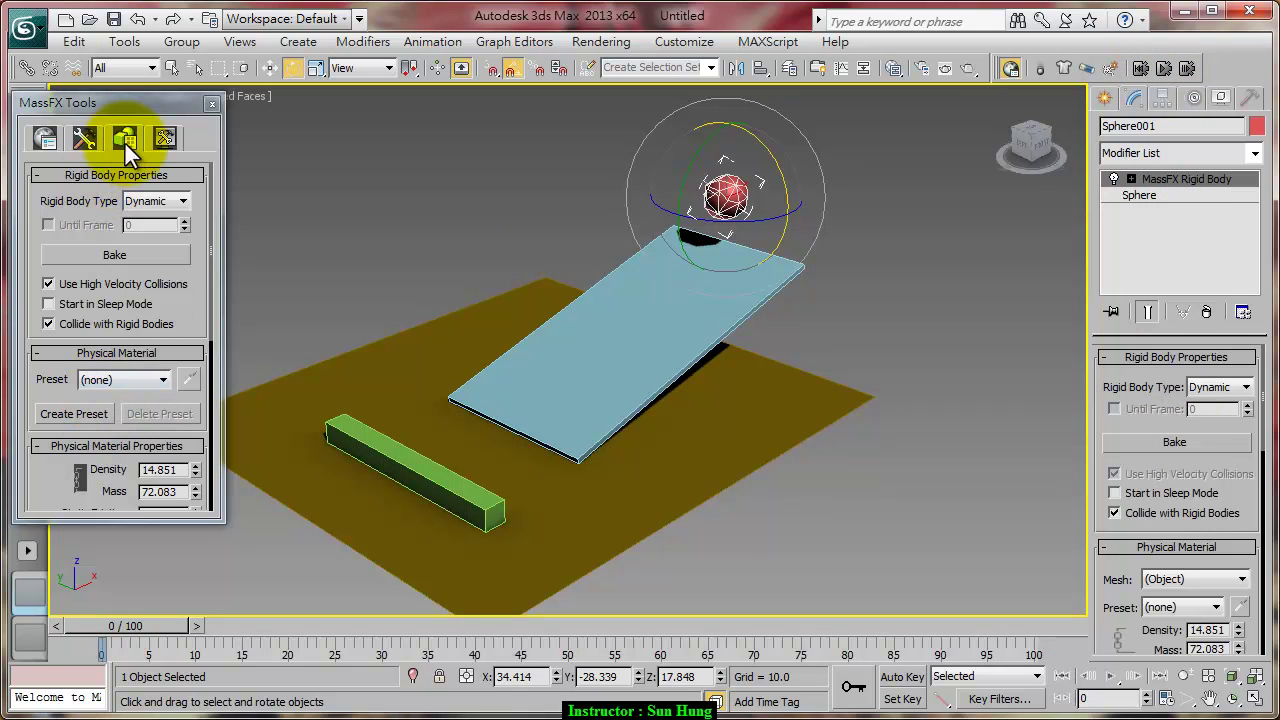
pyautogui.moveTo(1258, 510)
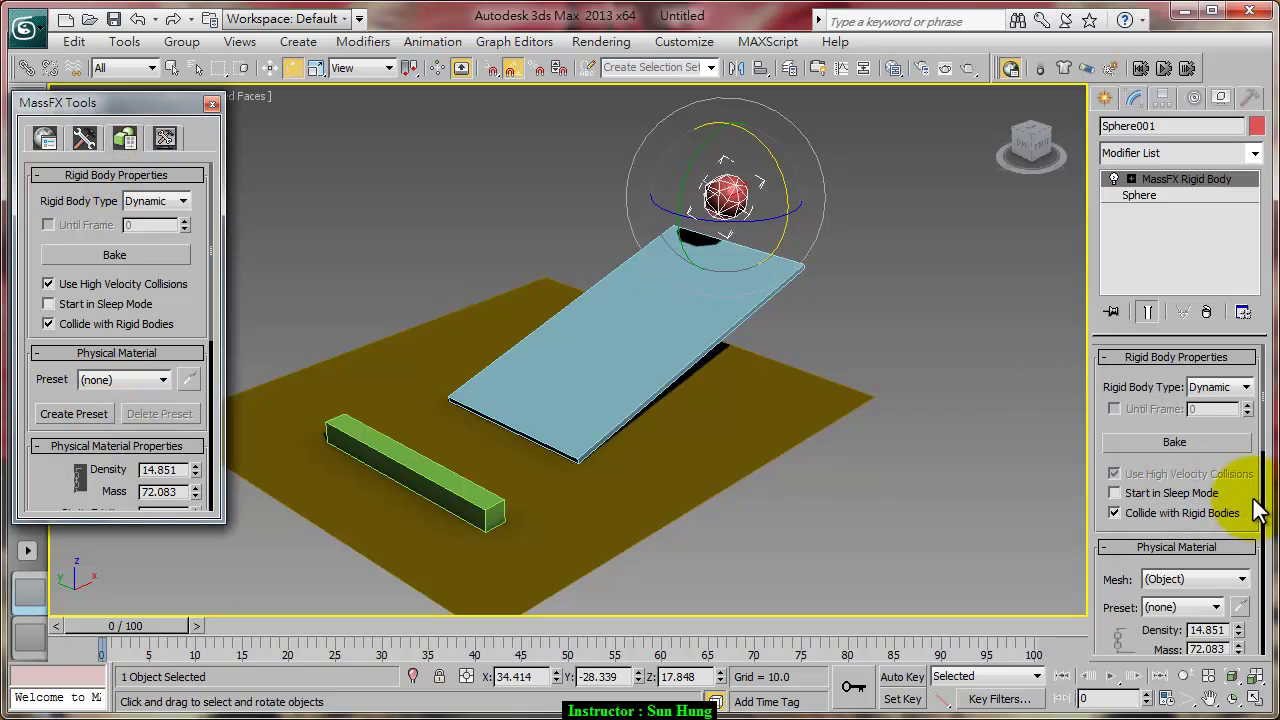
# - Open the Physical Mesh type list for the red ball's rigid body in MassFX Tools
pyautogui.moveTo(199, 303)
pyautogui.mouseDown()
pyautogui.moveTo(196, 357)
pyautogui.moveTo(199, 235)
pyautogui.mouseUp()
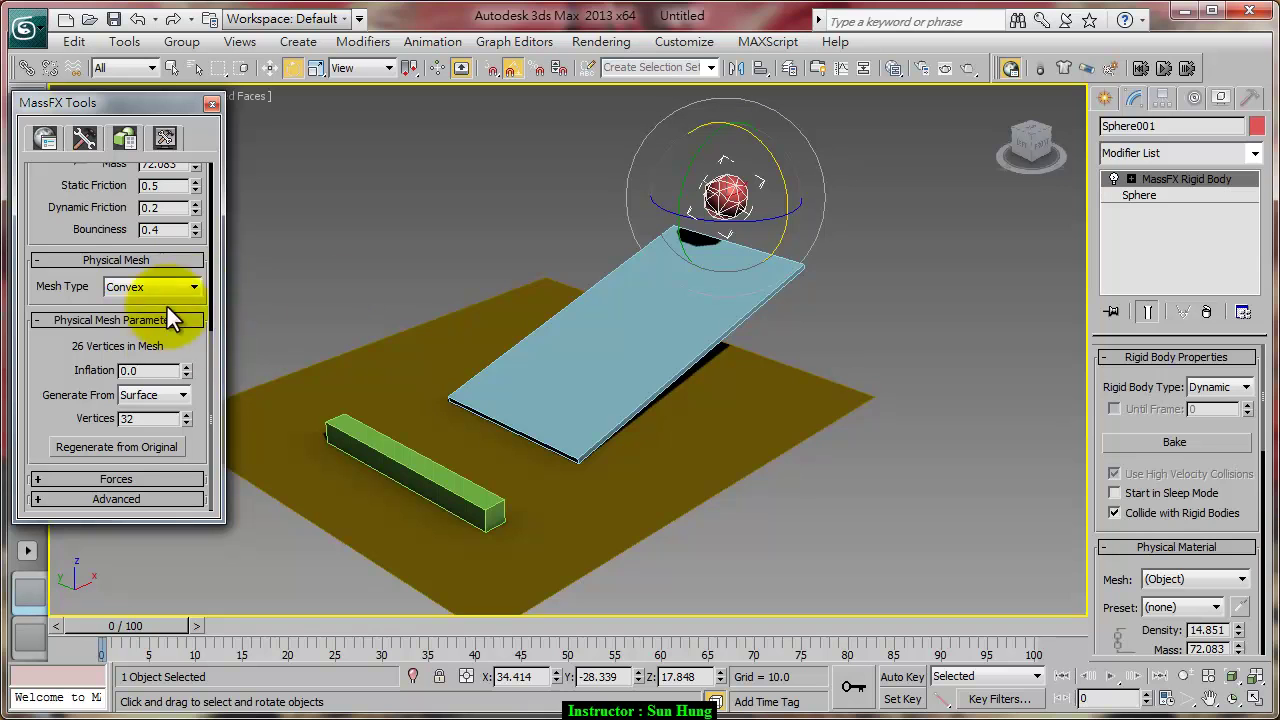
pyautogui.click(188, 287)
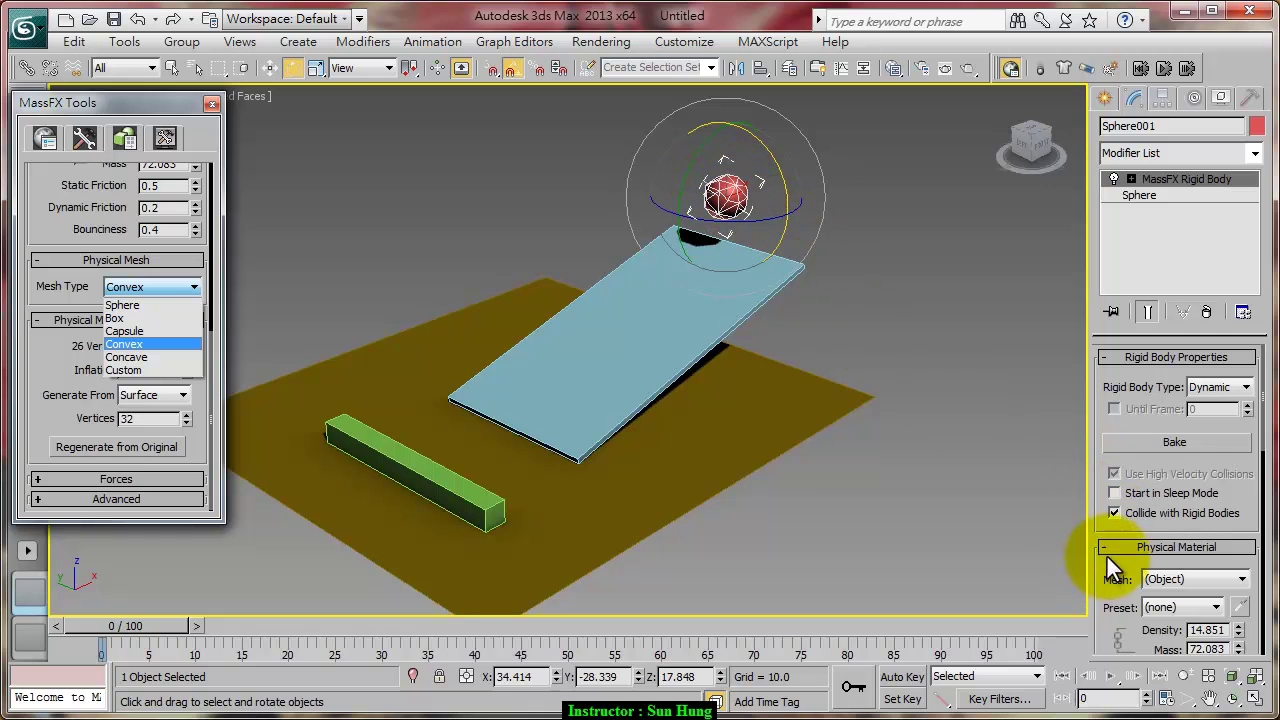
# - Raise the red ball's sphere segments from 8 to 19
pyautogui.click(176, 107)
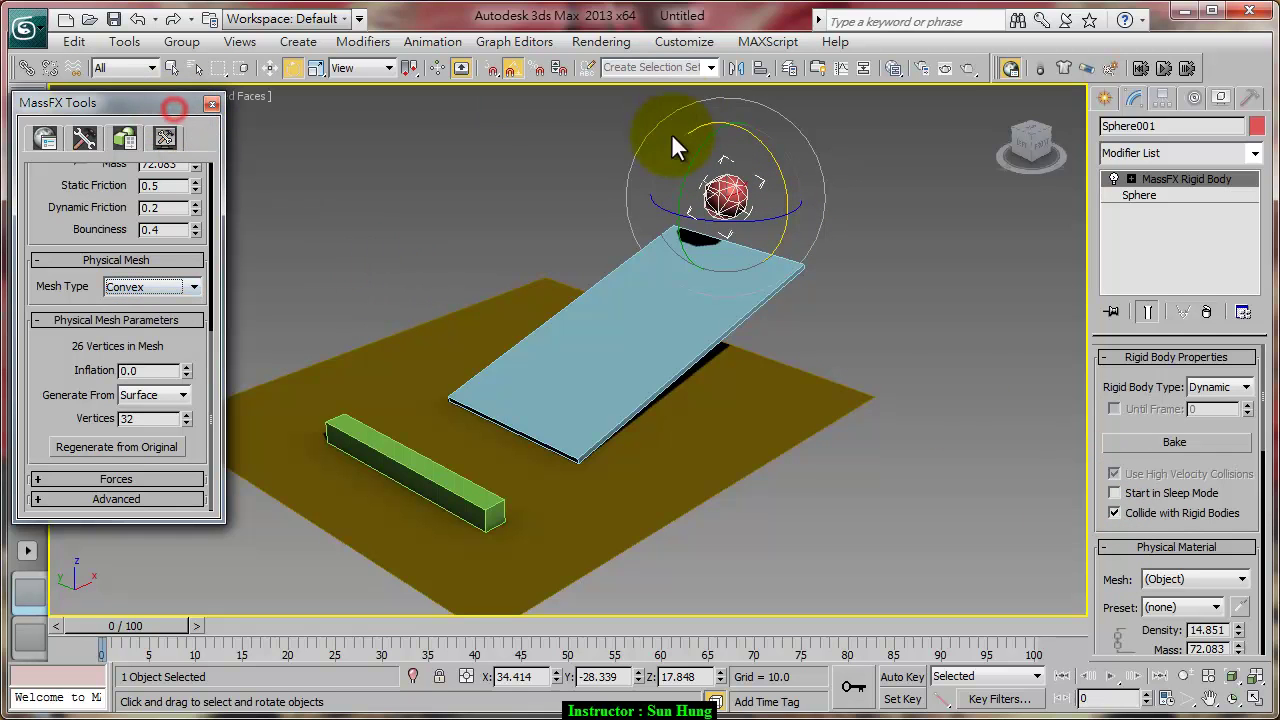
pyautogui.click(1170, 198)
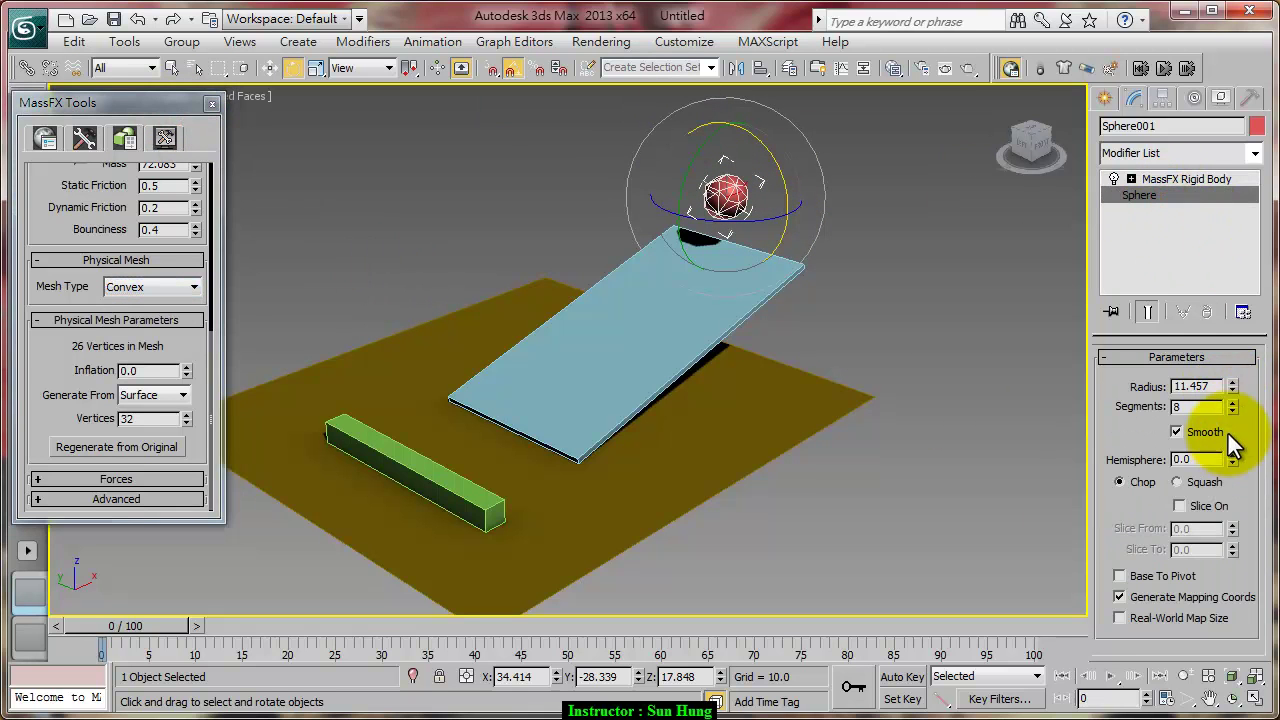
pyautogui.moveTo(1236, 410)
pyautogui.mouseDown()
pyautogui.moveTo(1234, 309)
pyautogui.moveTo(1249, 303)
pyautogui.mouseUp()
# - Replace the ball's MassFX Rigid Body modifier with a fresh dynamic rigid body
pyautogui.click(1205, 178)
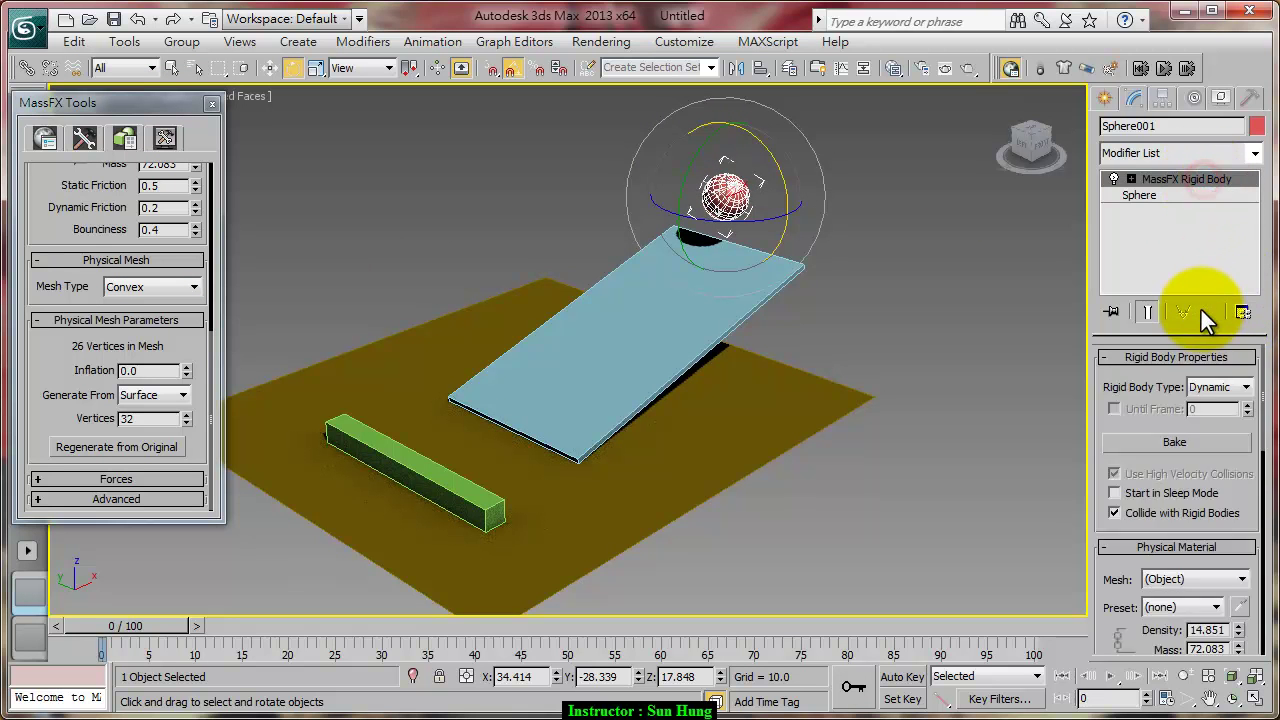
pyautogui.click(1206, 311)
pyautogui.moveTo(1042, 68); pyautogui.dragTo(1082, 100)
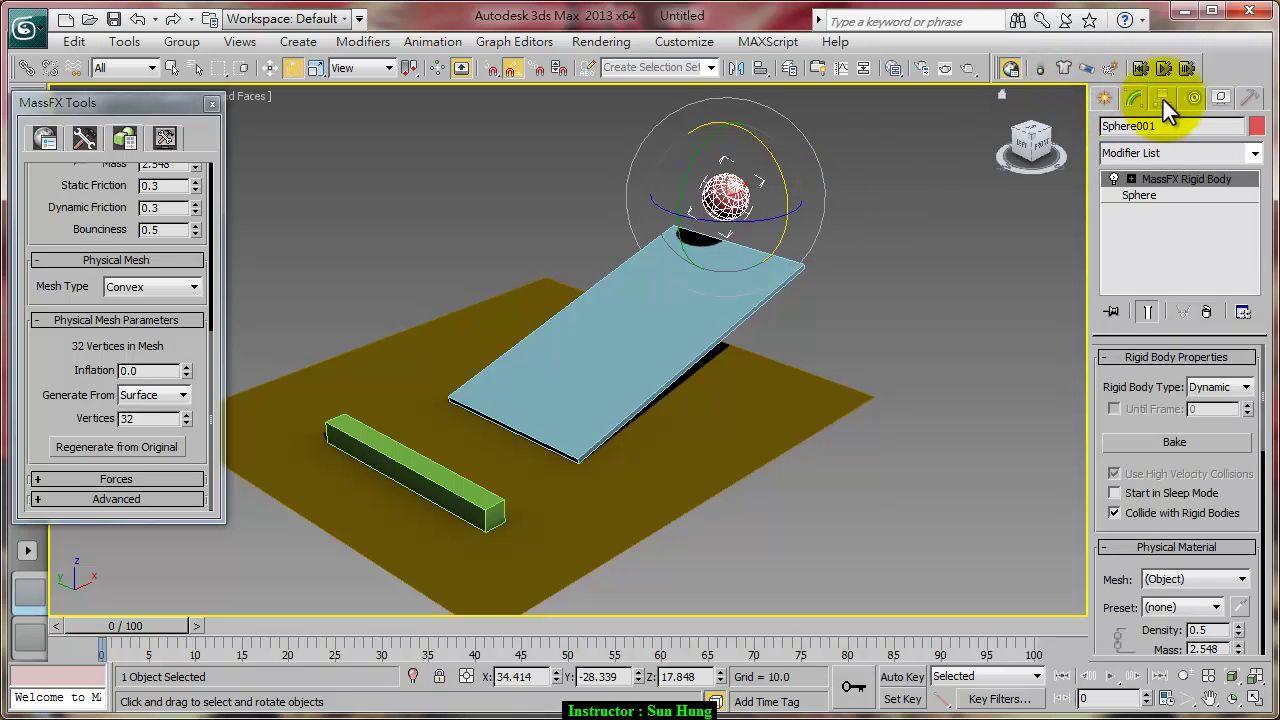
# - Run the simulation with the 19-segment sphere, remove its rigid body and reset to frame 0
pyautogui.click(1161, 66)
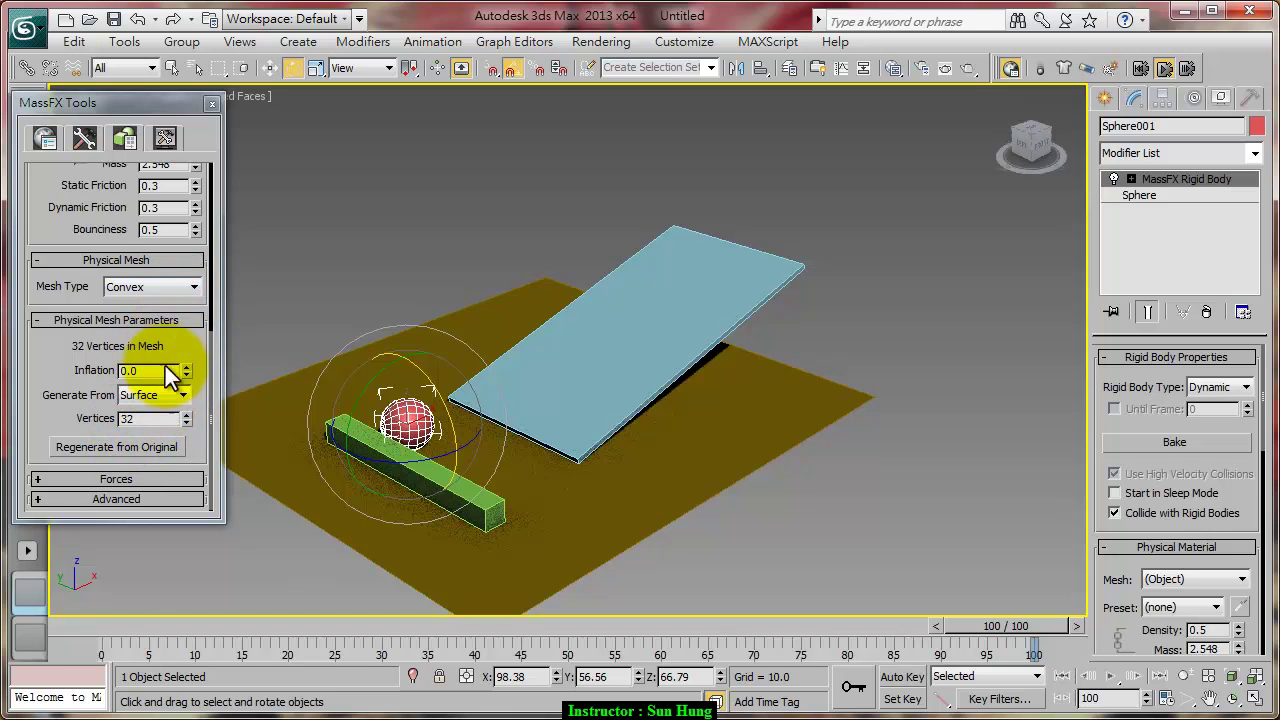
pyautogui.click(1206, 312)
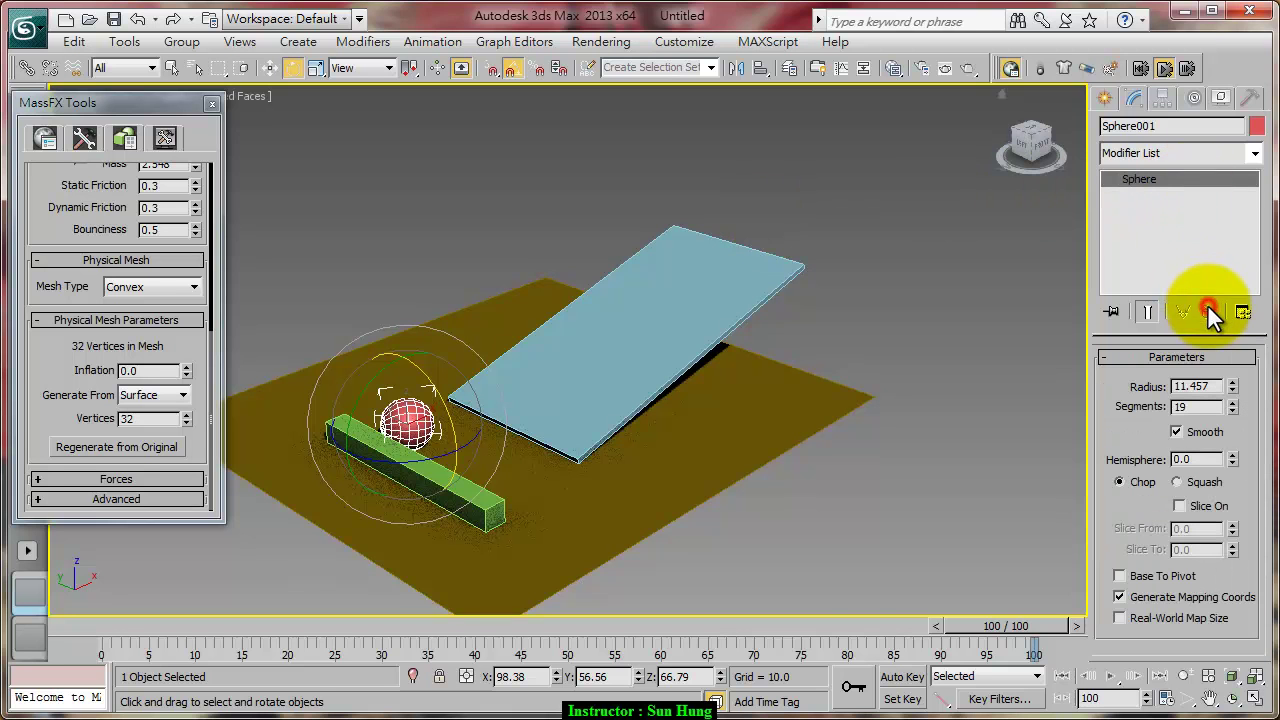
pyautogui.click(1152, 74)
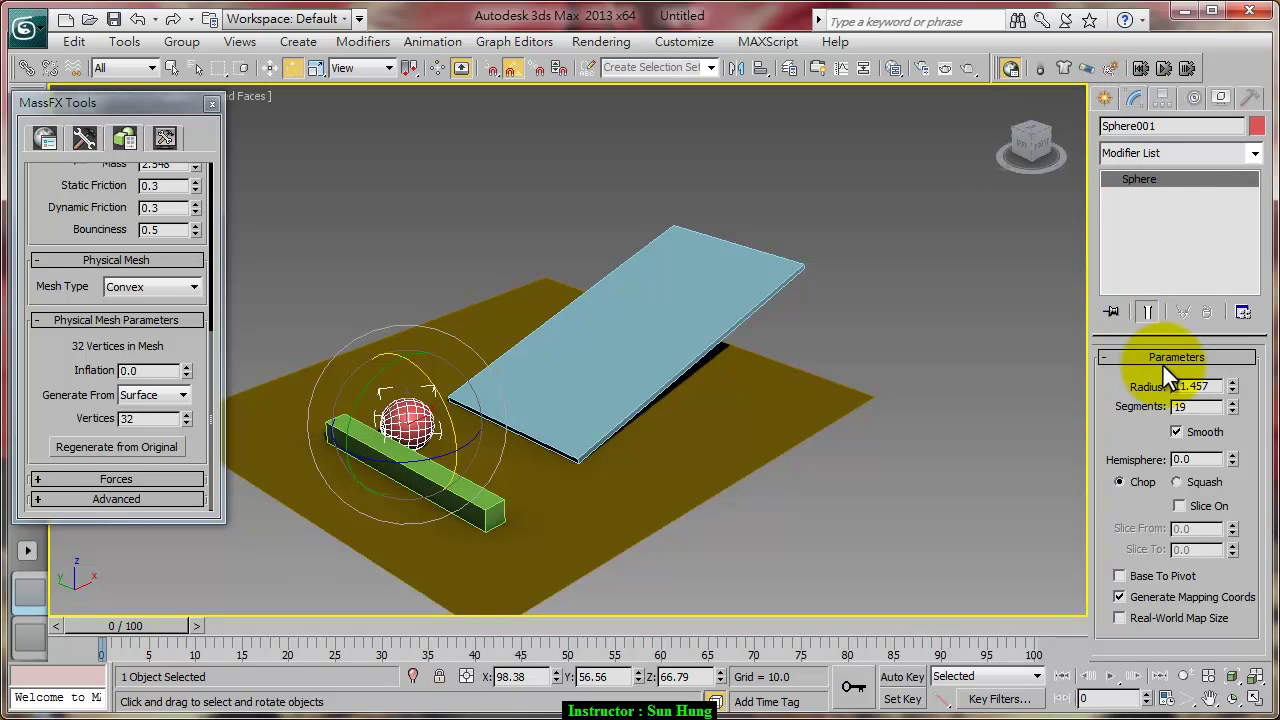
# - Restore, reapply and undo the sphere's dynamic rigid body to compare results
pyautogui.hotkey('ctrl', 'z')
pyautogui.click(1136, 62)
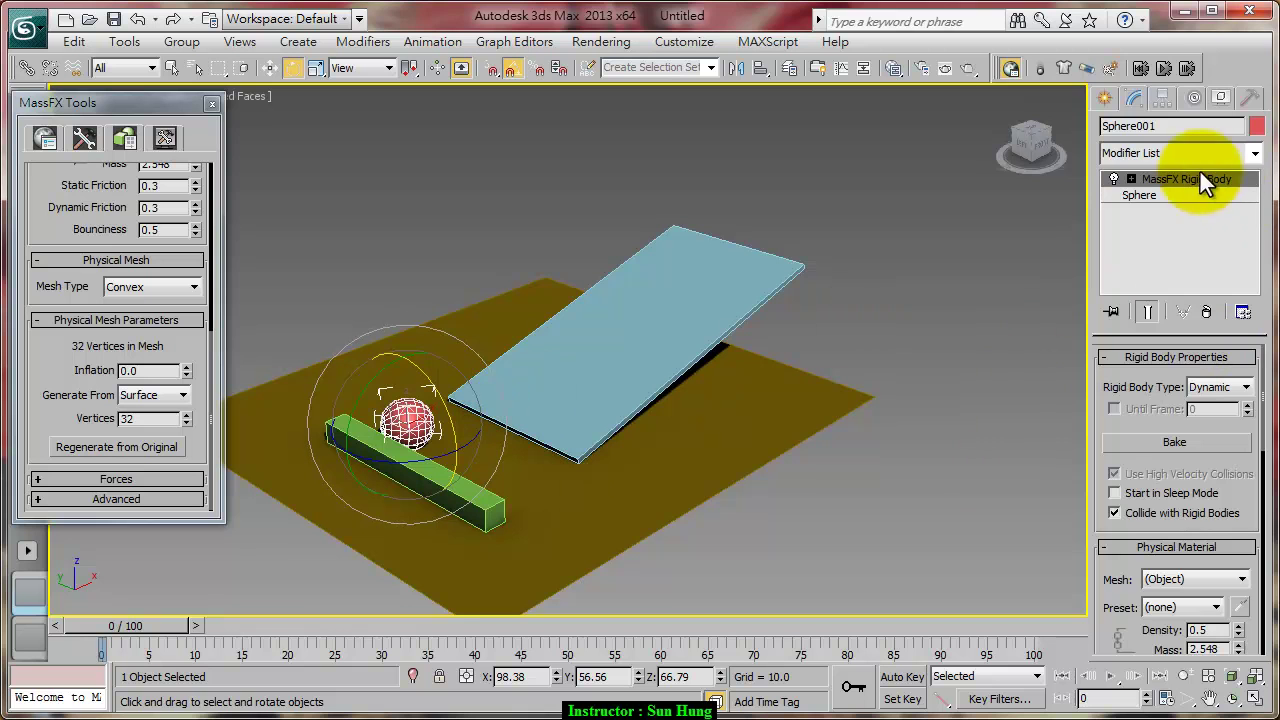
pyautogui.hotkey('ctrl', 'z')
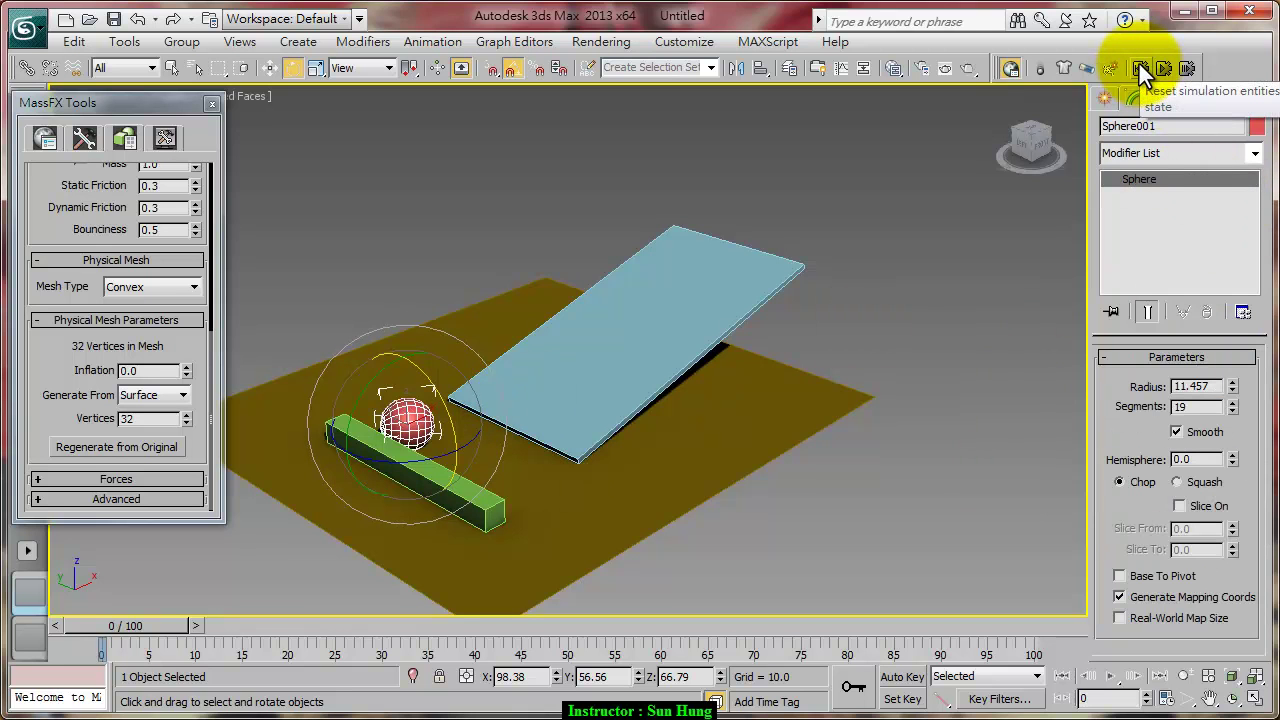
# - Redo the sphere's rigid body and move the sphere up onto the ramp's top end
pyautogui.hotkey('ctrl', 'y')
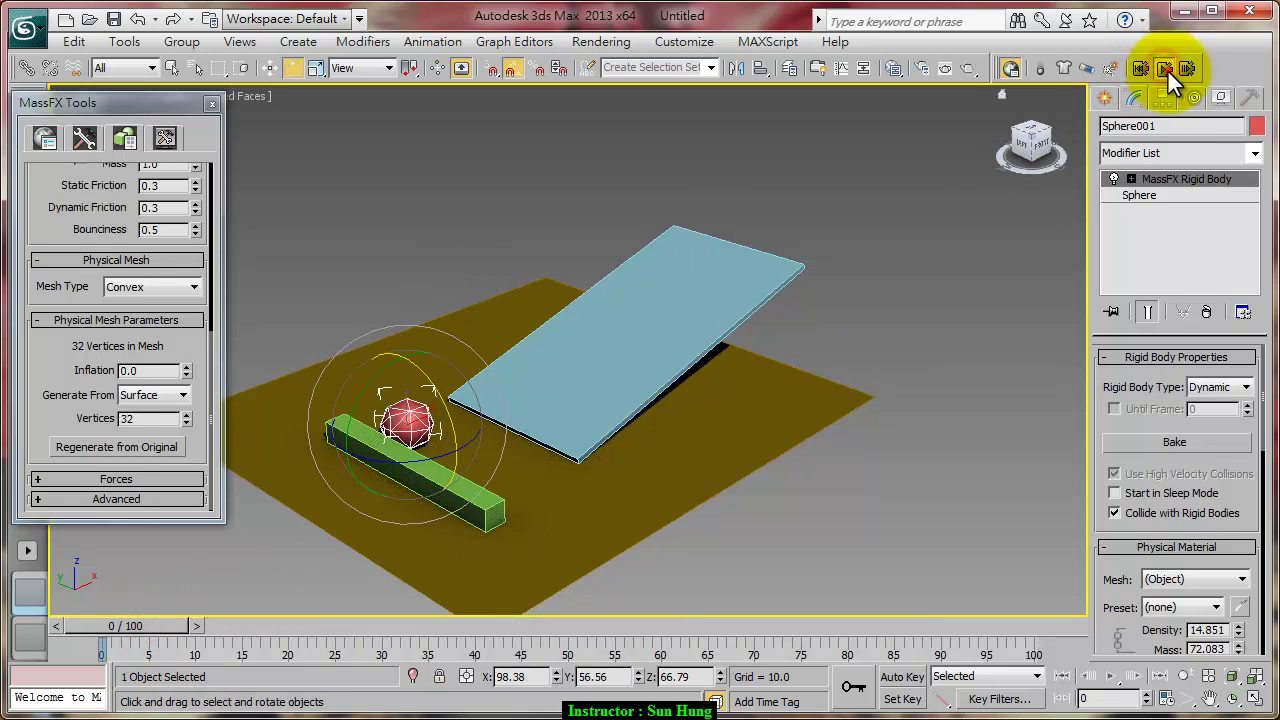
pyautogui.rightClick(500, 386)
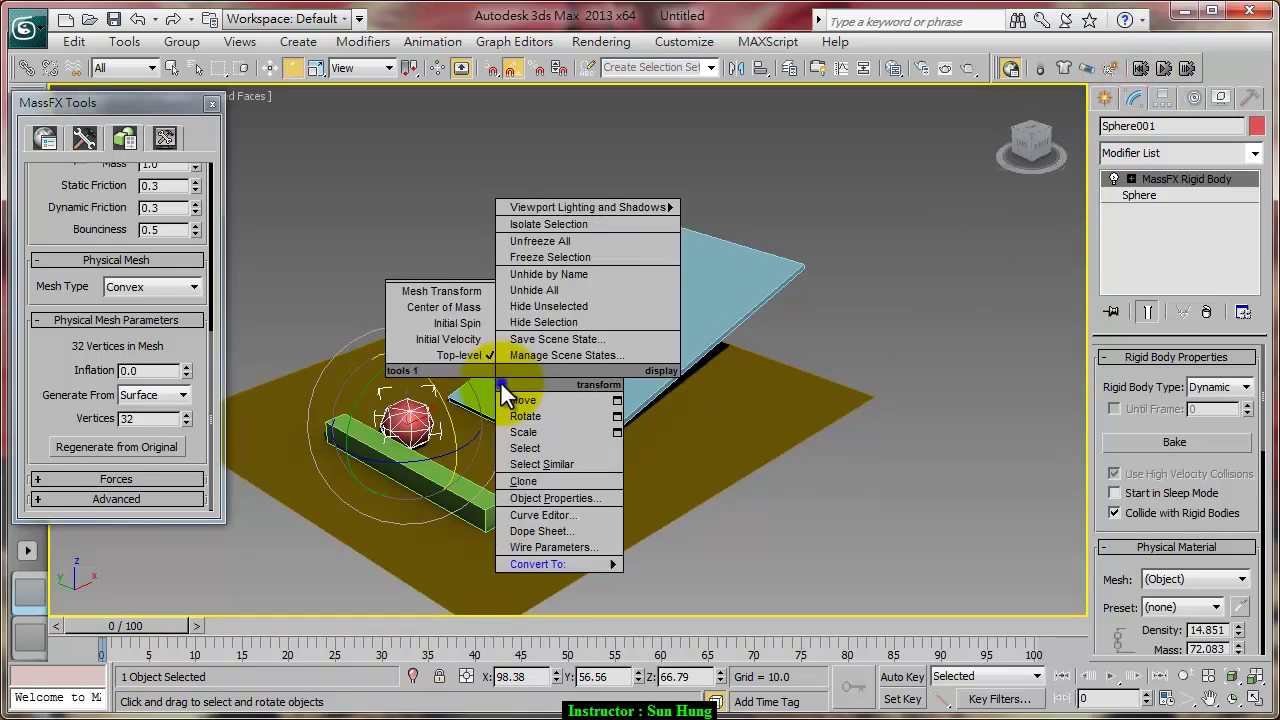
pyautogui.click(543, 400)
pyautogui.moveTo(422, 390)
pyautogui.mouseDown()
pyautogui.moveTo(652, 275)
pyautogui.moveTo(769, 154)
pyautogui.moveTo(614, 213)
pyautogui.moveTo(736, 193)
pyautogui.mouseUp()
# - Slide the sphere right to X 109.642, Y -2.926, Z 64.041 above the ramp's upper end
pyautogui.click(734, 202)
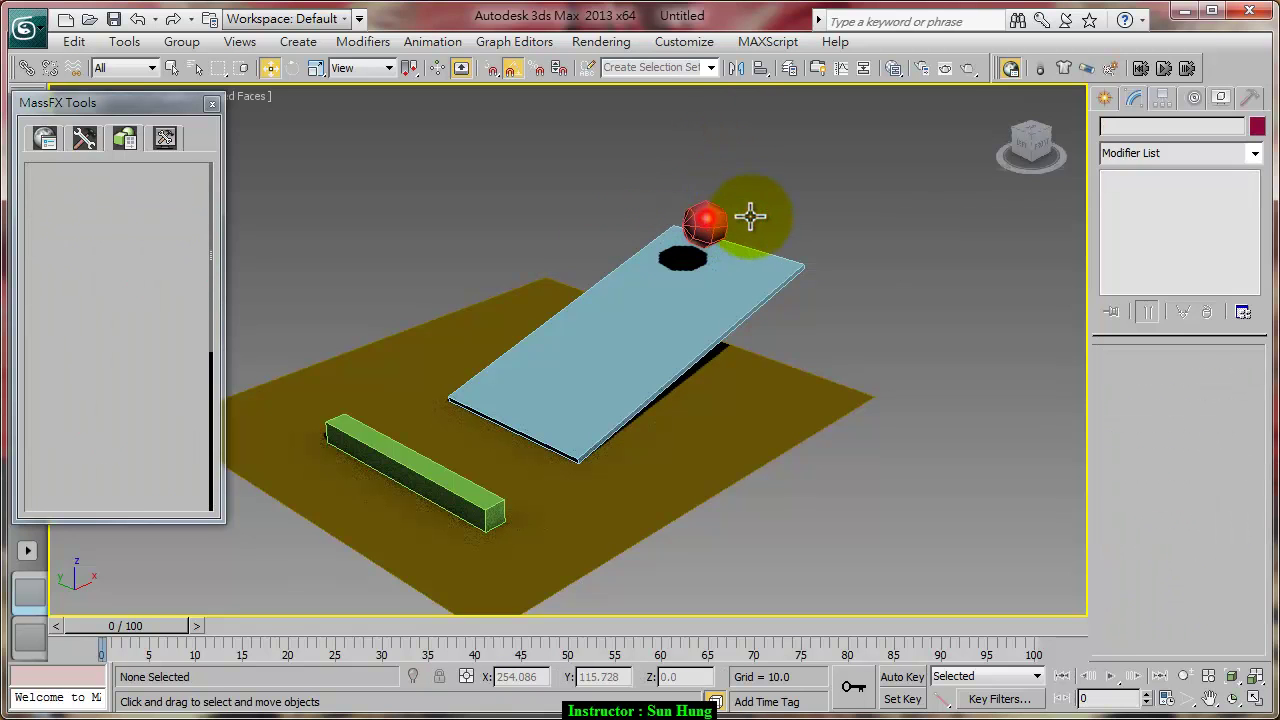
pyautogui.hotkey('ctrl', 'z')
pyautogui.moveTo(754, 207); pyautogui.dragTo(761, 210)
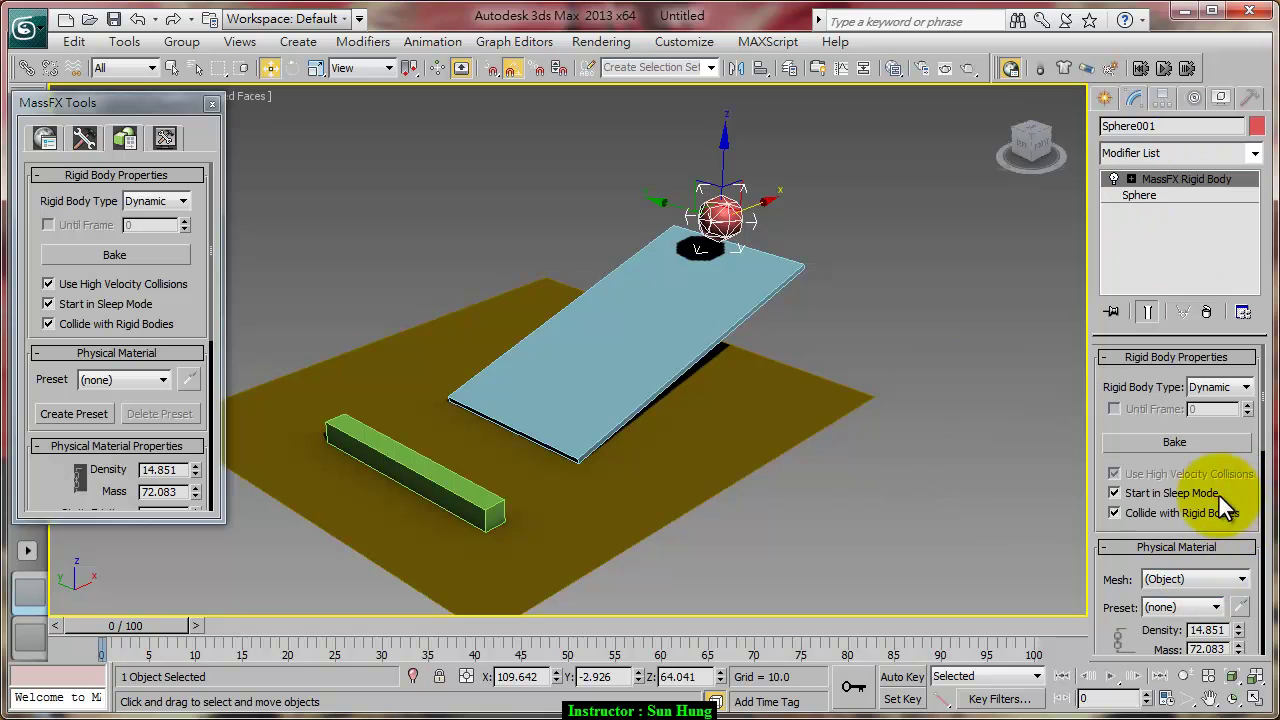
pyautogui.moveTo(1263, 610); pyautogui.dragTo(1246, 157)
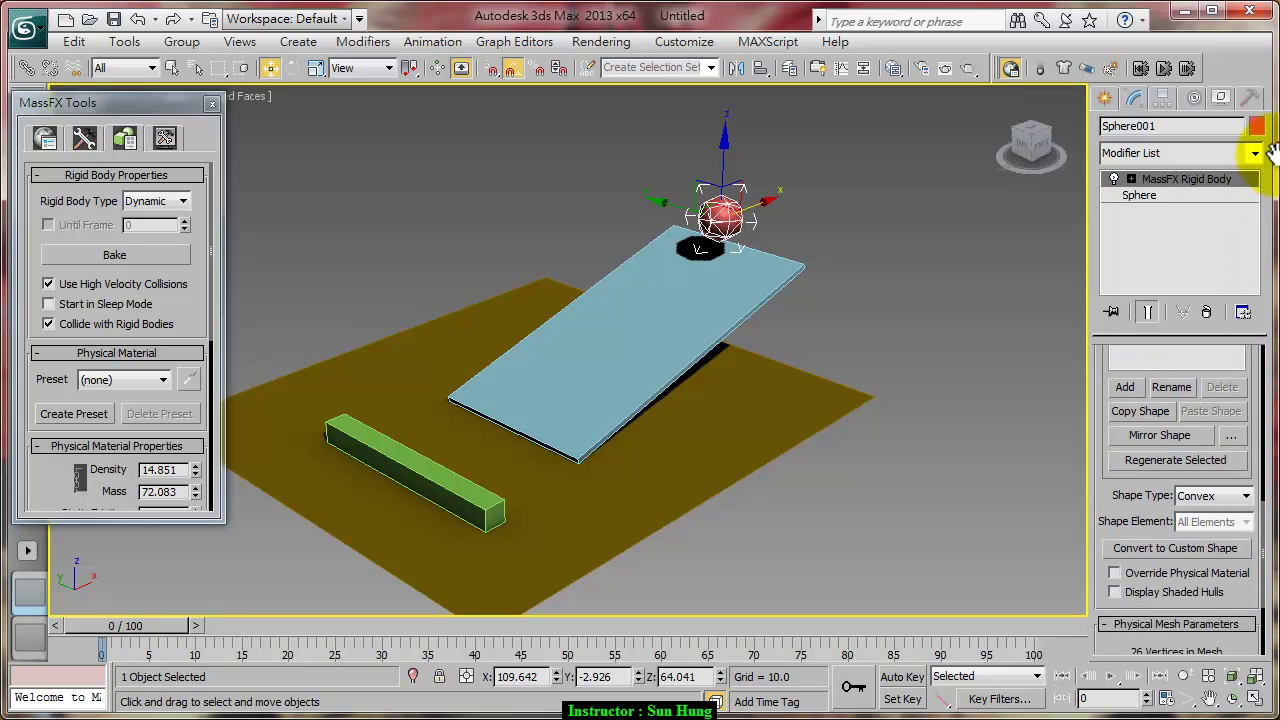
# - Set the sphere's Physical Shape type to Sphere and simulate it rolling to frame 100
pyautogui.click(1245, 466)
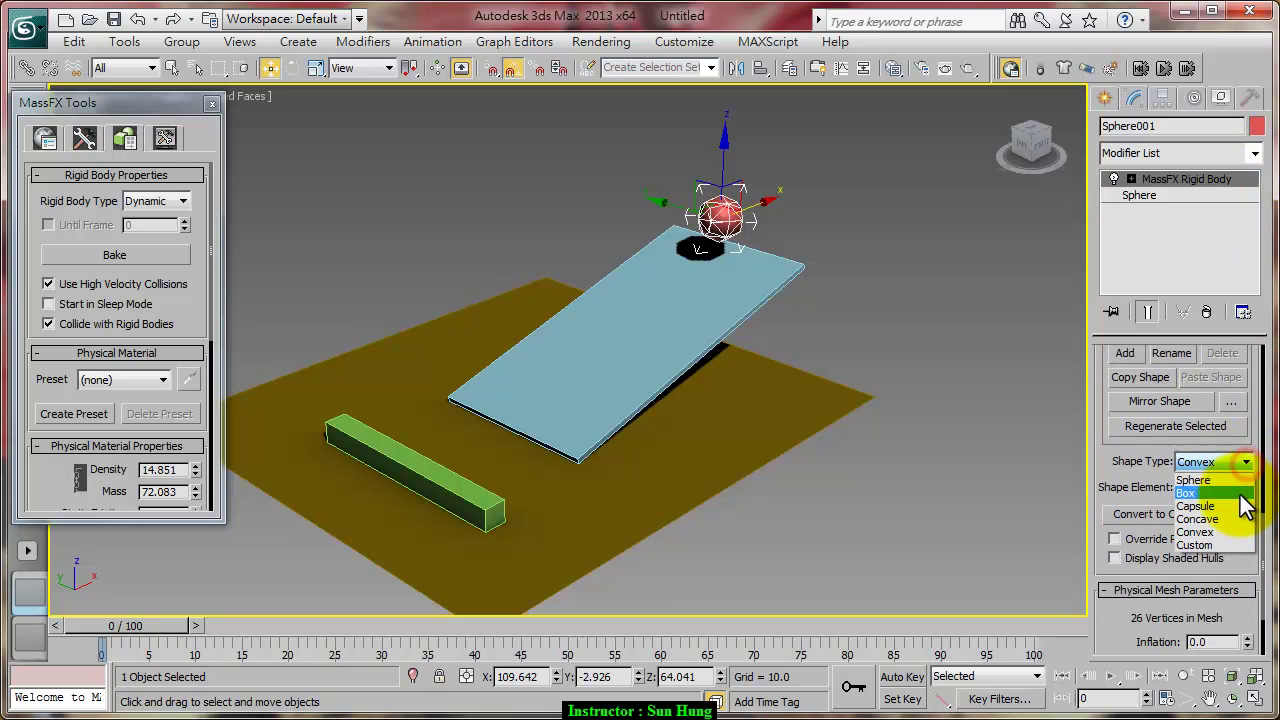
pyautogui.click(1239, 486)
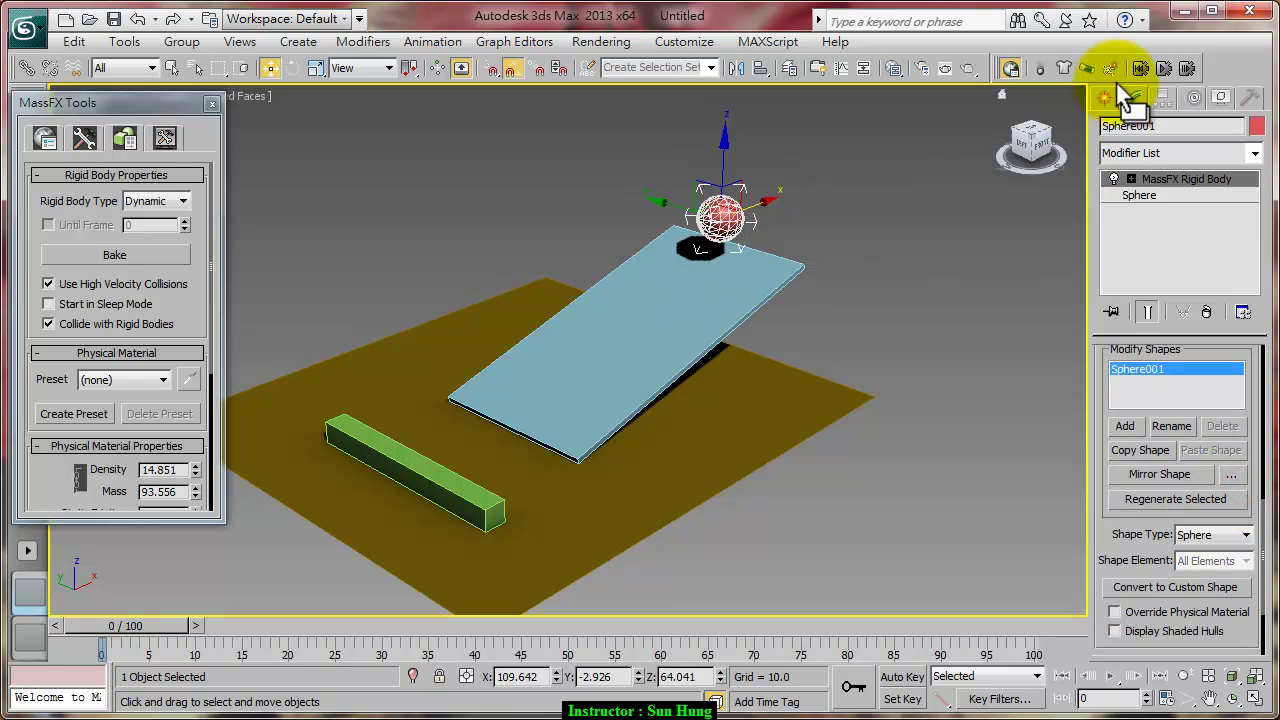
pyautogui.click(1163, 68)
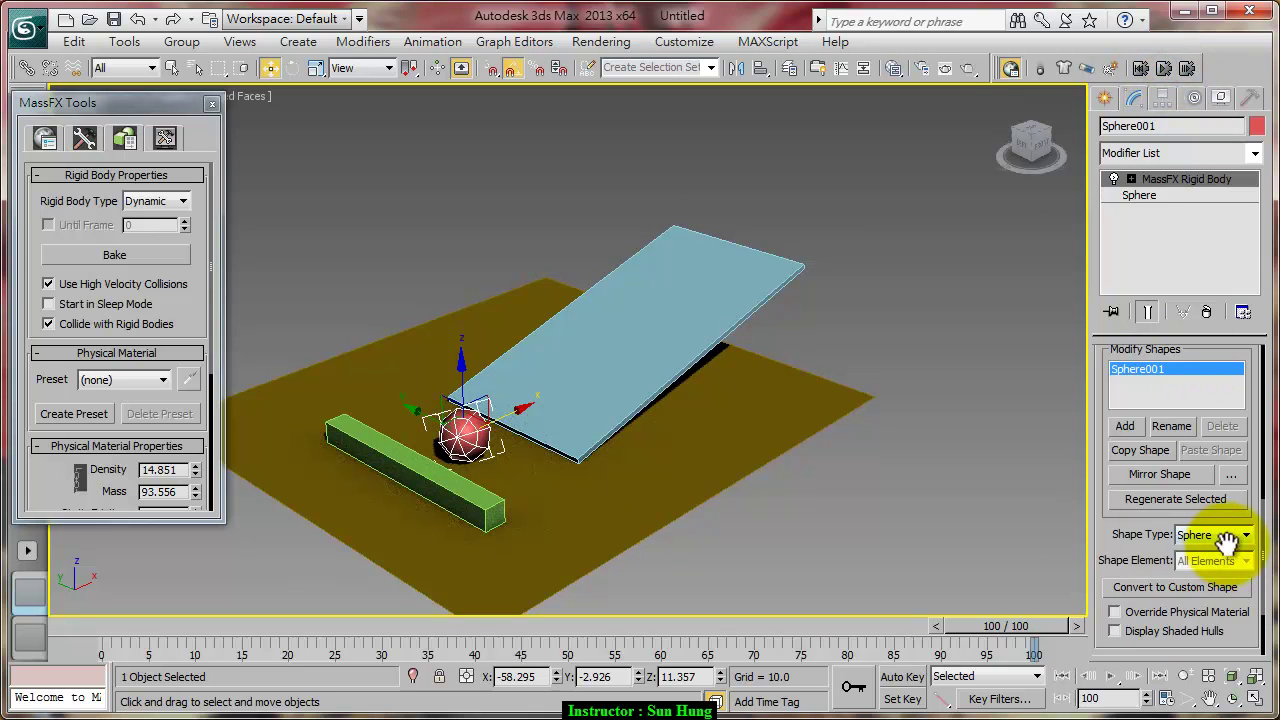
# - Delete the green bar
pyautogui.click(461, 499)
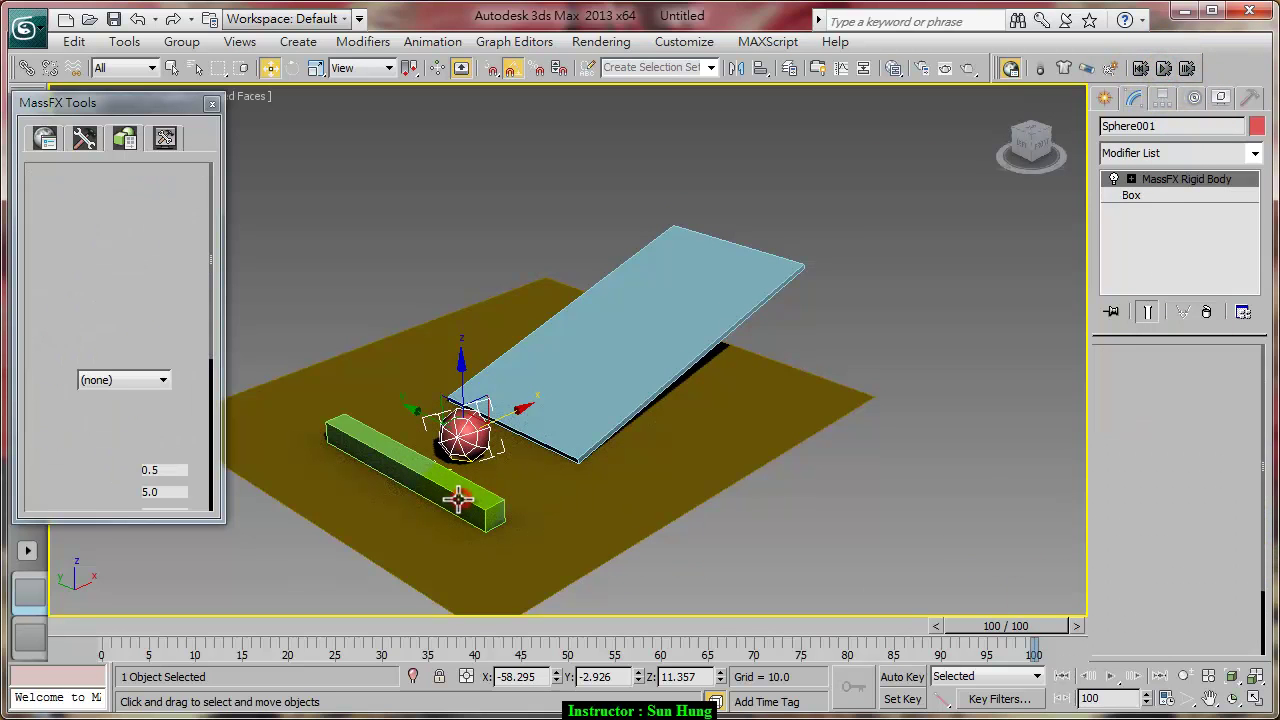
pyautogui.rightClick(479, 521)
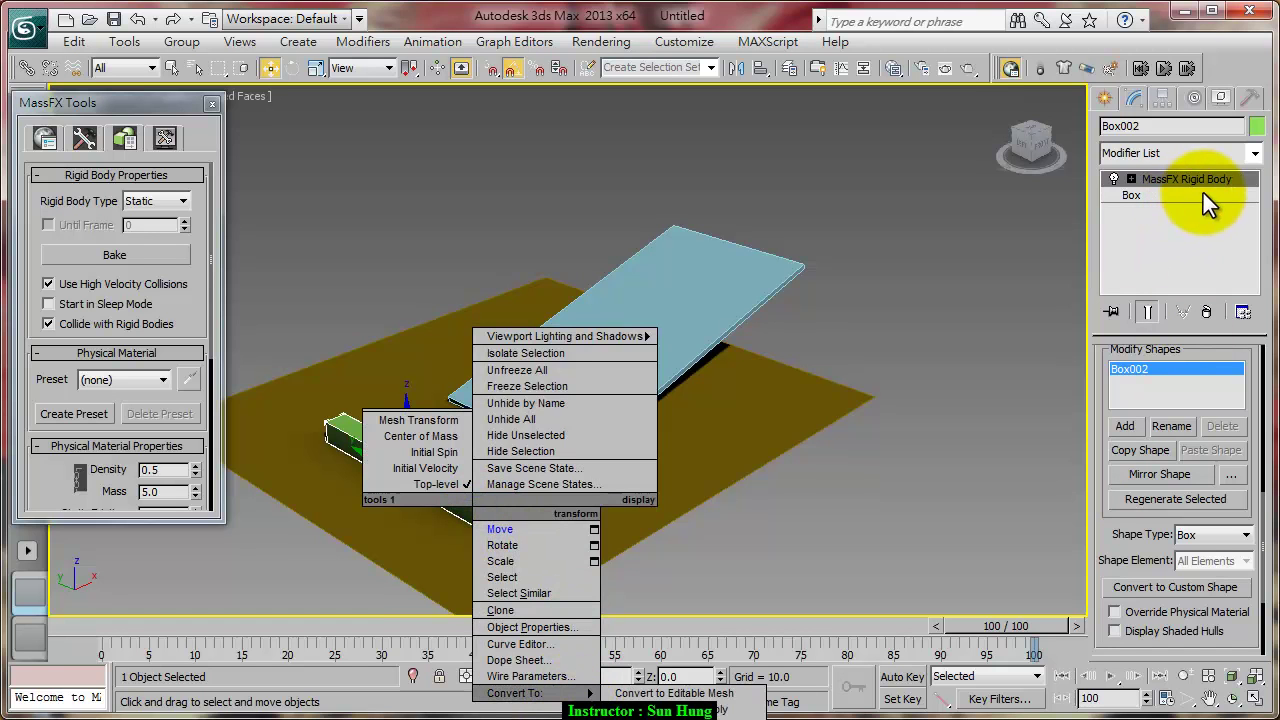
pyautogui.rightClick(870, 416)
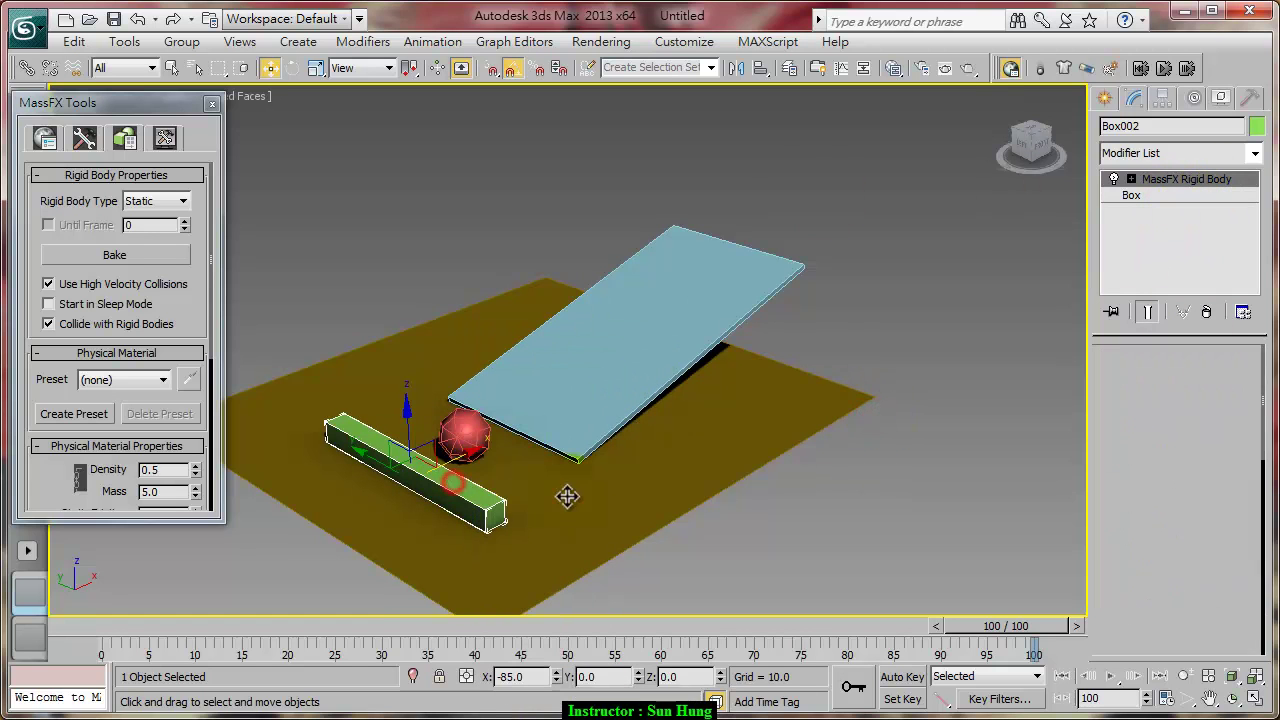
pyautogui.press('Delete')
# - Draw Box002 left of the ramp in Top view, 80.309 × 19.305 × 71.429 with 3 length segments
pyautogui.click(1114, 90)
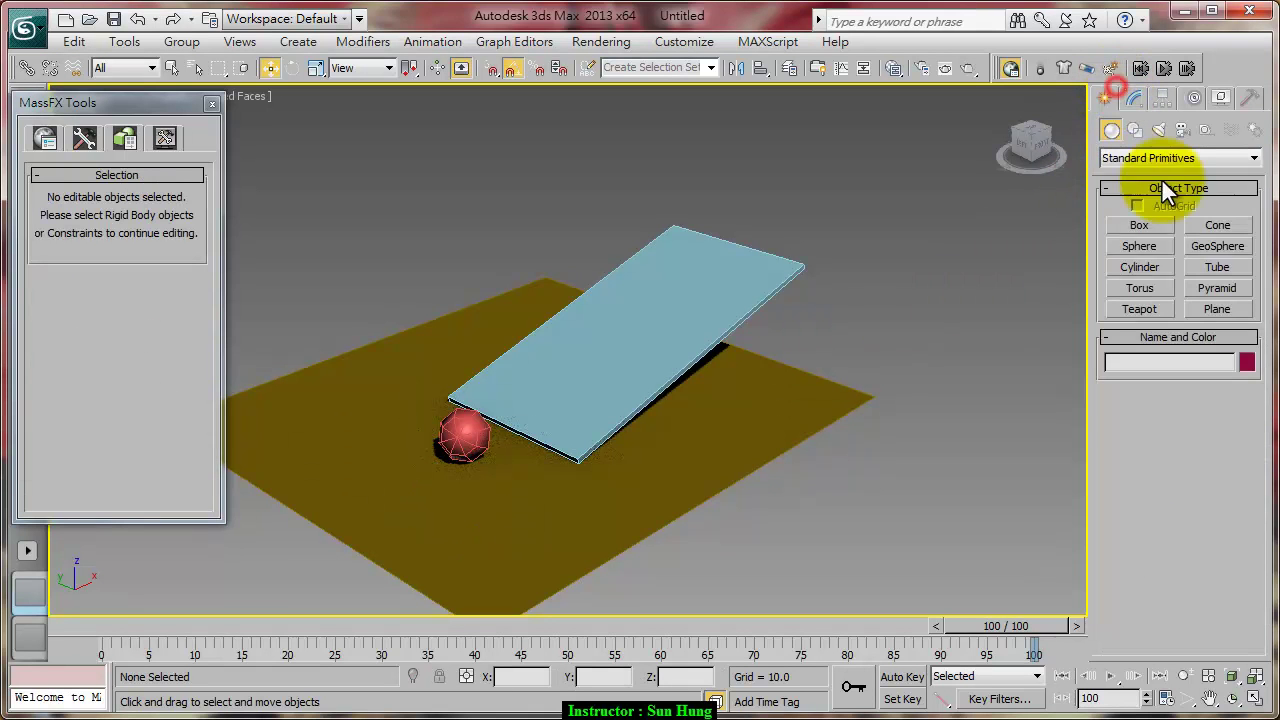
pyautogui.click(1152, 223)
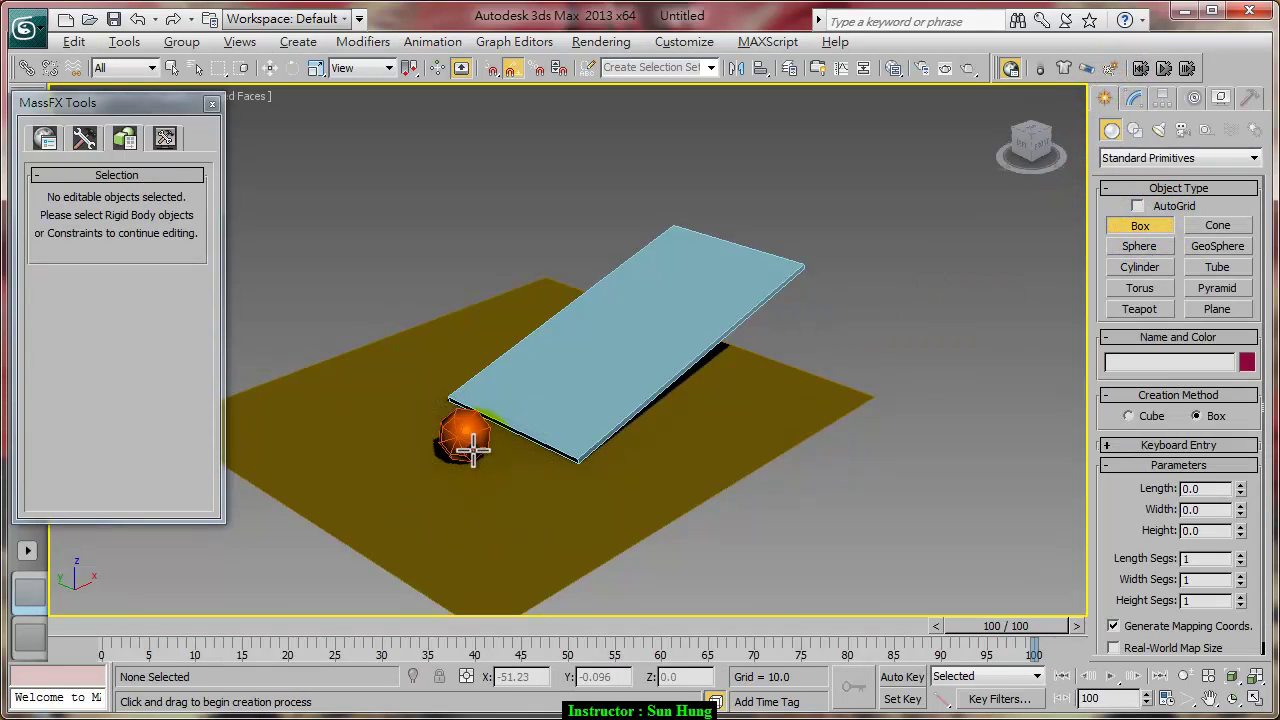
pyautogui.hotkey('alt', 'w')
pyautogui.click(403, 288)
pyautogui.hotkey('alt', 'w')
pyautogui.moveTo(439, 295); pyautogui.dragTo(697, 294, button='middle')
pyautogui.moveTo(494, 210)
pyautogui.mouseDown()
pyautogui.moveTo(548, 428)
pyautogui.moveTo(544, 417)
pyautogui.mouseUp()
pyautogui.click(575, 232)
pyautogui.click(1241, 575)
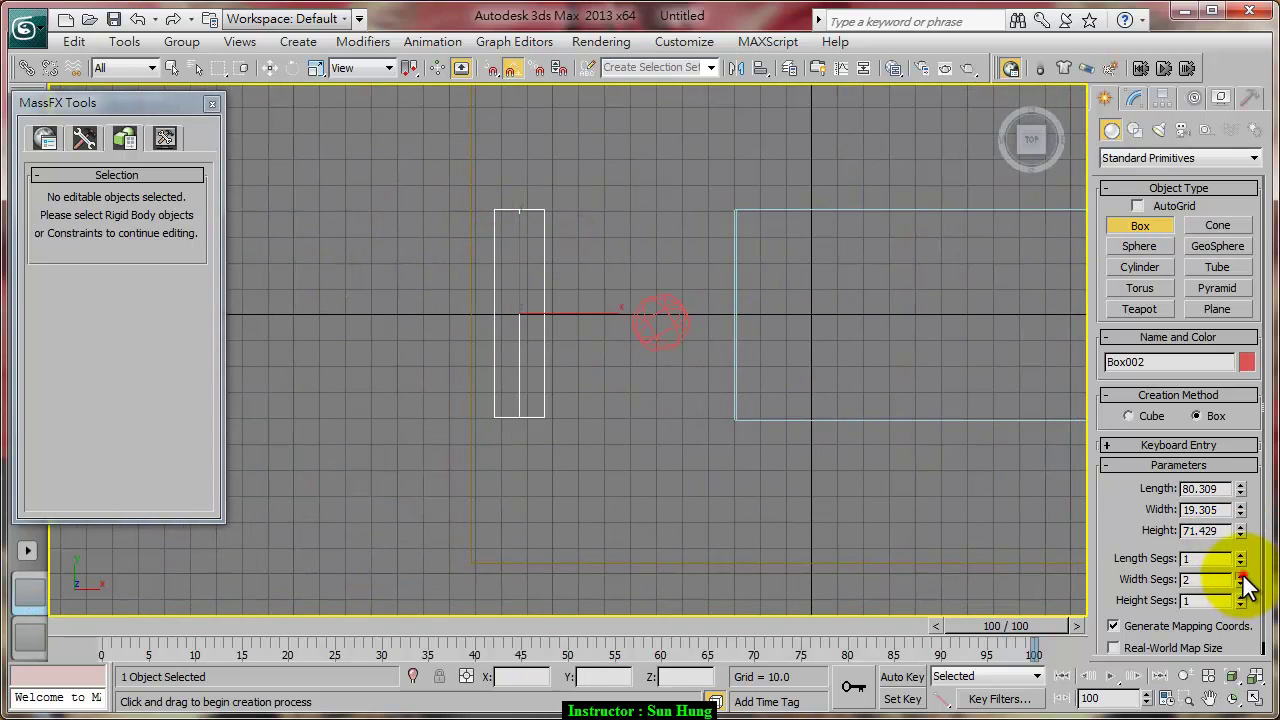
pyautogui.click(1241, 583)
pyautogui.click(1241, 555)
pyautogui.click(1241, 555)
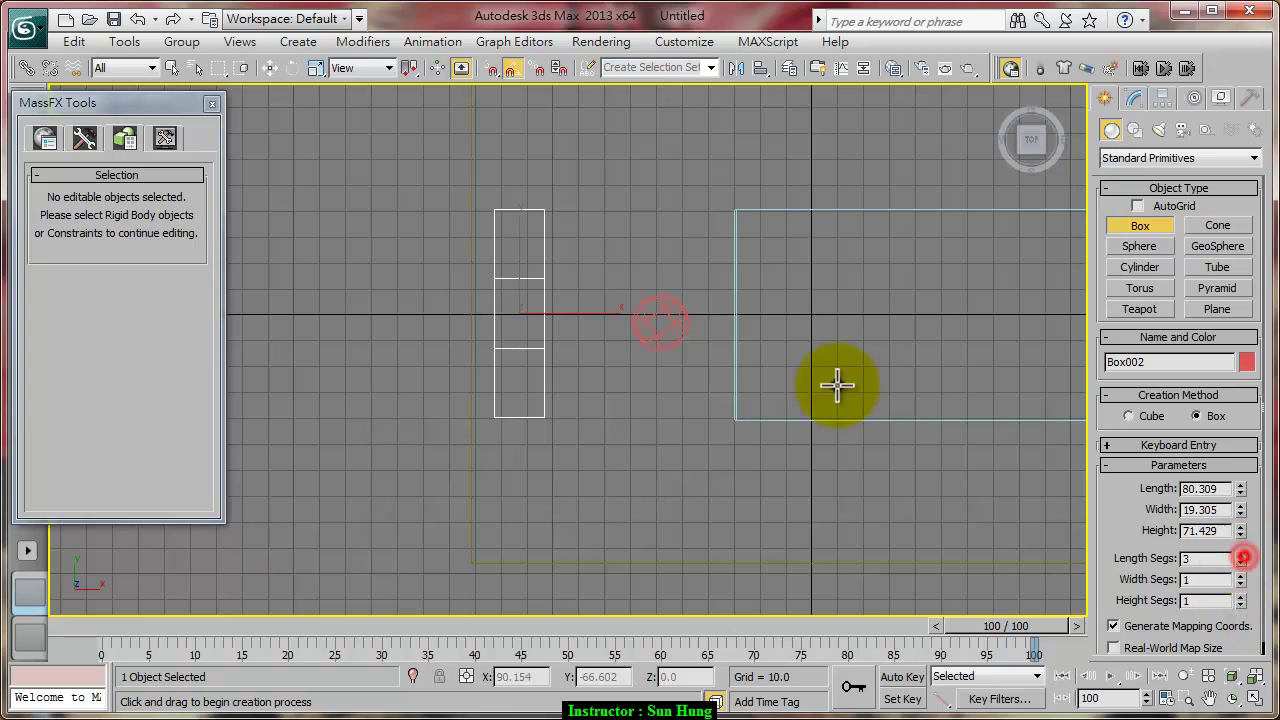
# - Convert Box002 to Editable Poly and scale its middle two vertex rows apart
pyautogui.rightClick(837, 385)
pyautogui.rightClick(505, 282)
pyautogui.click(703, 477)
pyautogui.click(1125, 379)
pyautogui.moveTo(470, 262); pyautogui.dragTo(598, 353)
pyautogui.press('r')
pyautogui.moveTo(522, 240); pyautogui.dragTo(523, 137)
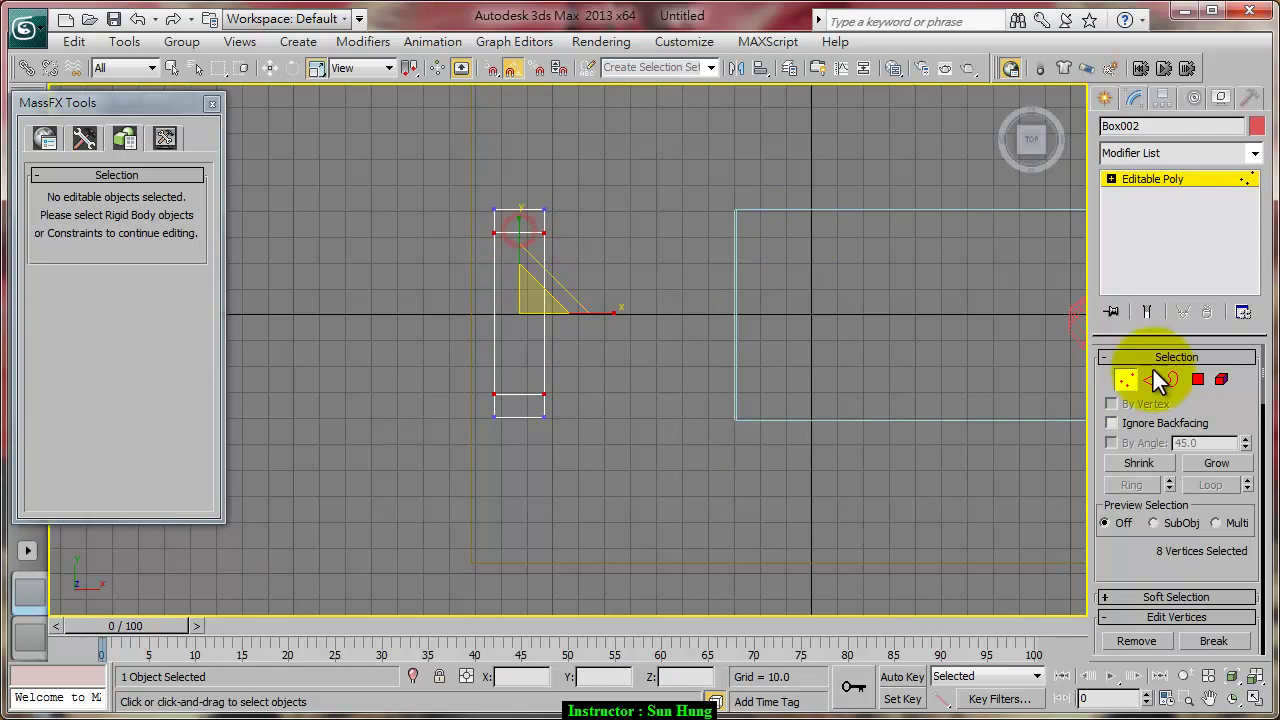
# - Extrude the box's two end polygons upward into U-shaped walls
pyautogui.click(1198, 379)
pyautogui.hotkey('alt', 'w')
pyautogui.moveTo(850, 525)
pyautogui.keyDown('alt'); pyautogui.mouseDown(button='middle')
pyautogui.moveTo(765, 517)
pyautogui.moveTo(845, 494)
pyautogui.mouseUp(button='middle'); pyautogui.keyUp('alt')
pyautogui.click(1160, 616)
pyautogui.click(1129, 541)
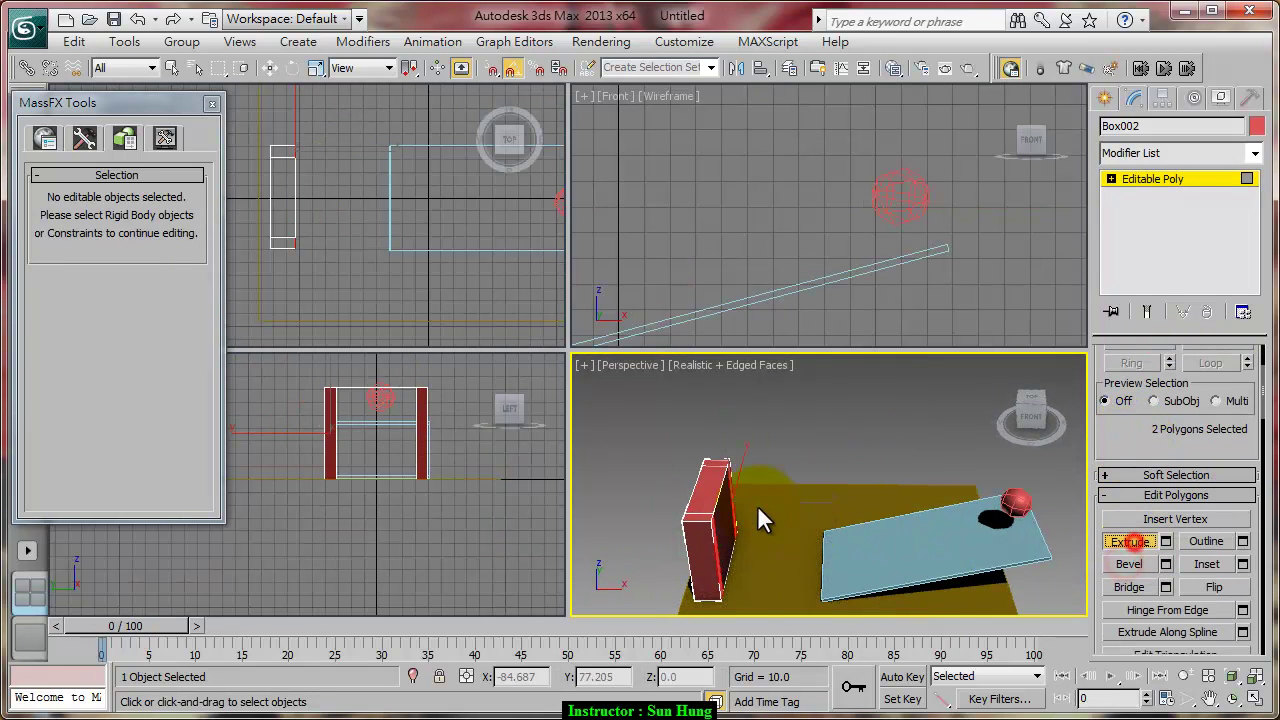
pyautogui.moveTo(716, 565); pyautogui.dragTo(737, 408)
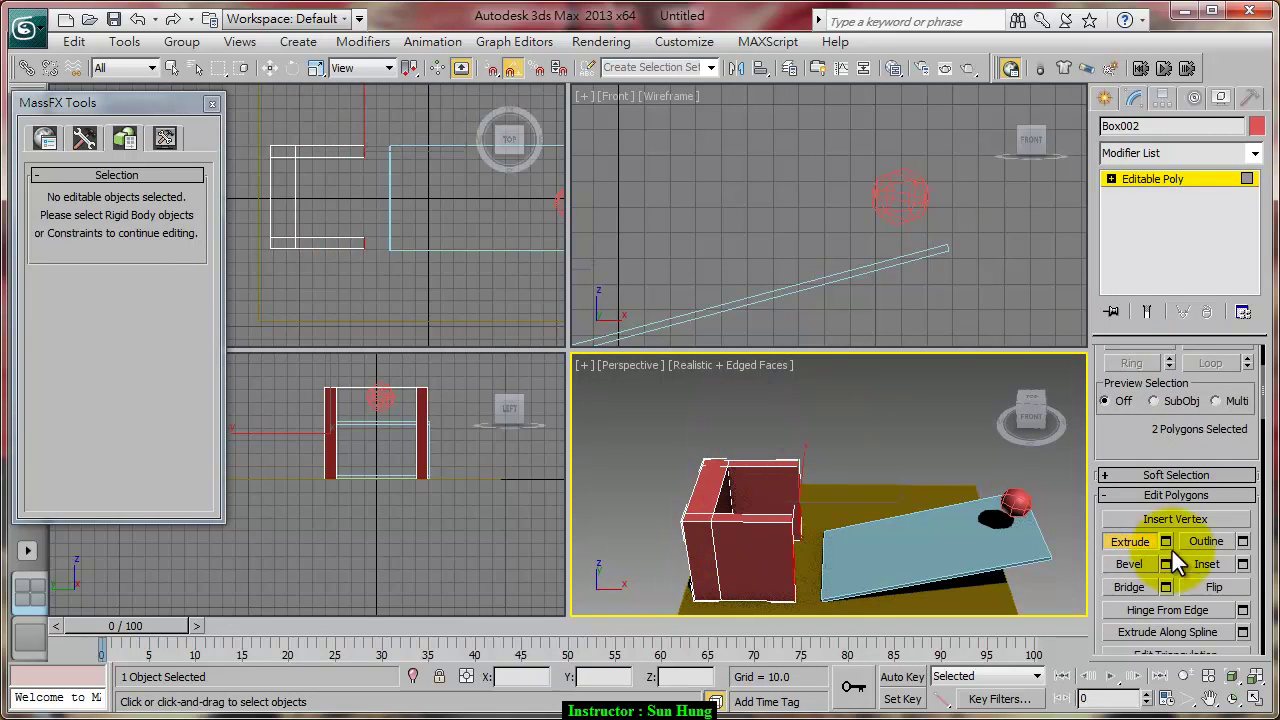
pyautogui.click(1140, 541)
# - Select the container's vertices in the front view and move them to reshape the walls
pyautogui.click(1110, 178)
pyautogui.click(1148, 195)
pyautogui.moveTo(769, 206); pyautogui.dragTo(729, 200, button='middle')
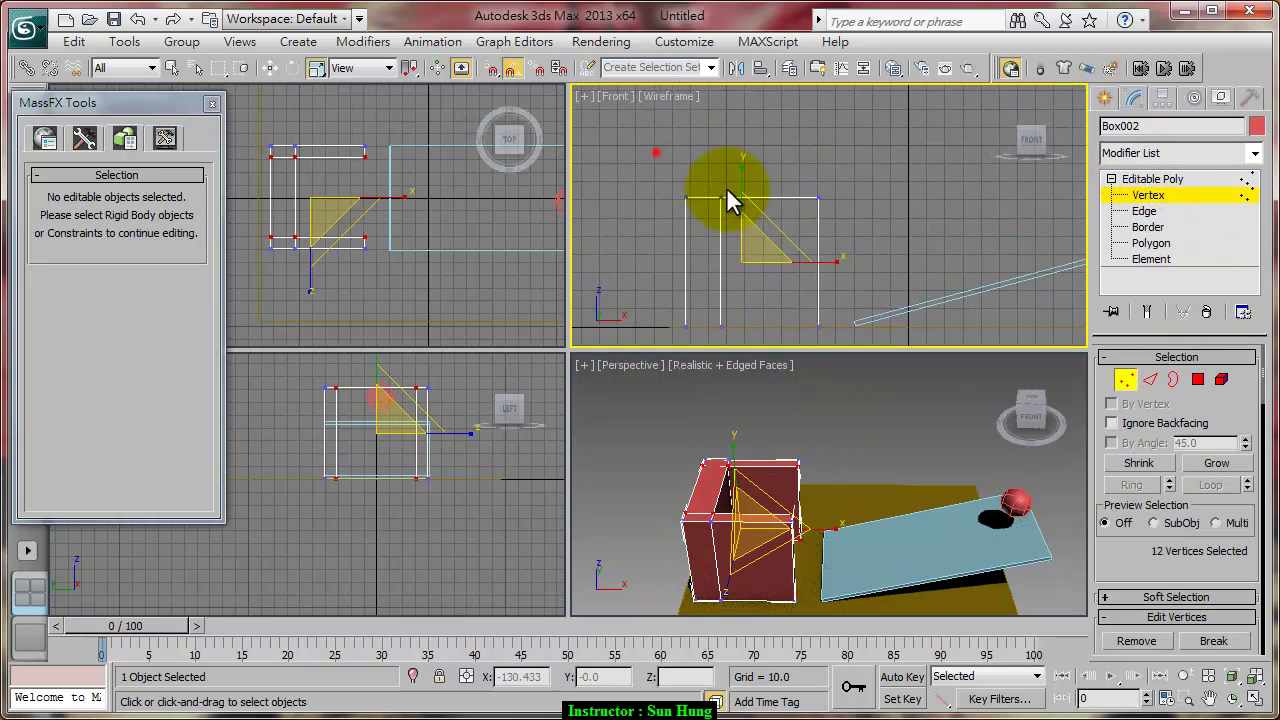
pyautogui.moveTo(729, 200); pyautogui.dragTo(757, 163)
pyautogui.press('w')
# - Maximize the Perspective view and make the U-shaped walls a static MassFX rigid body
pyautogui.click(1152, 178)
pyautogui.moveTo(900, 430)
pyautogui.keyDown('alt'); pyautogui.mouseDown(button='middle')
pyautogui.moveTo(866, 466)
pyautogui.moveTo(660, 417)
pyautogui.mouseUp(button='middle'); pyautogui.keyUp('alt')
pyautogui.hotkey('alt', 'w')
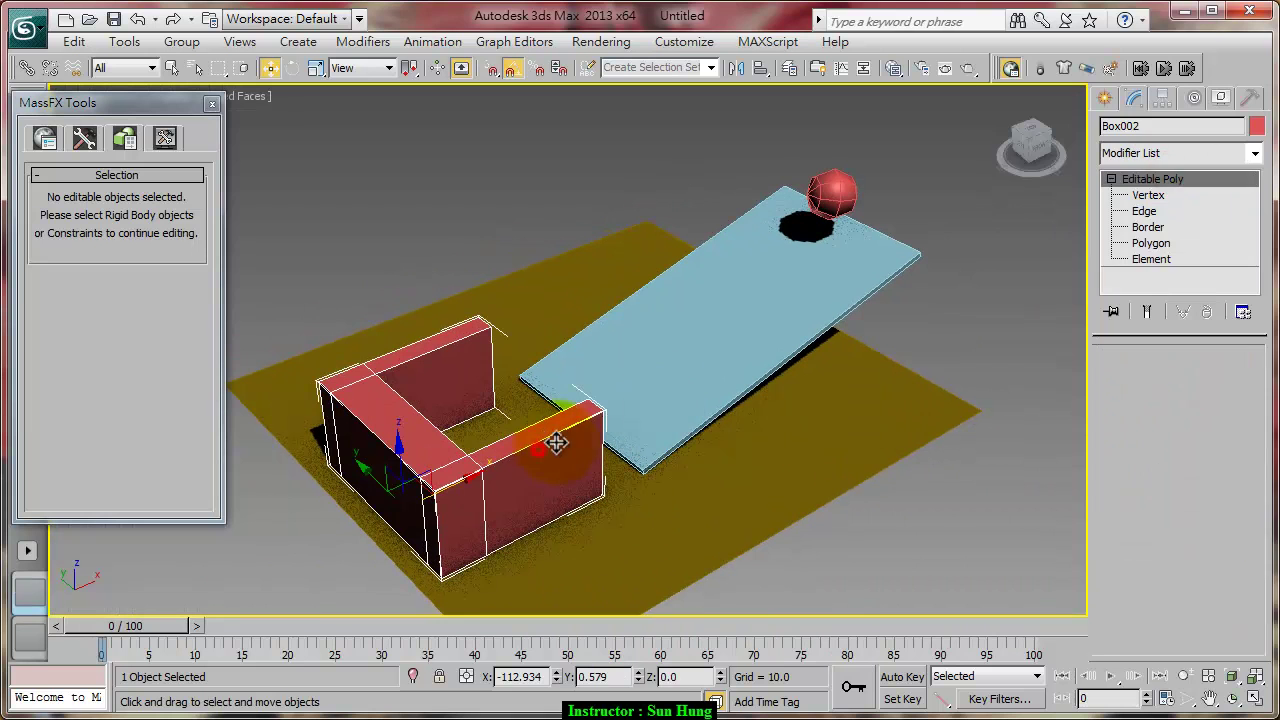
pyautogui.moveTo(1030, 70); pyautogui.dragTo(1088, 158)
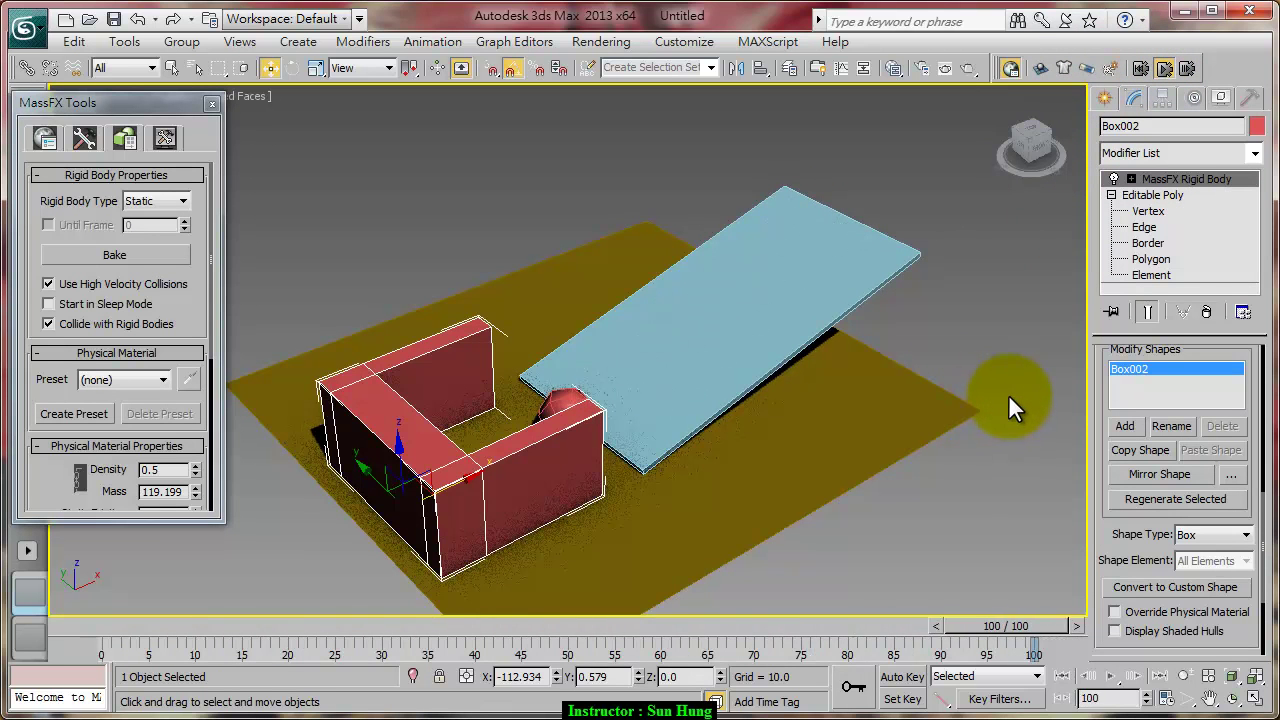
# - Set Box002's MassFX shape type to Concave and start the simulation
pyautogui.click(455, 462)
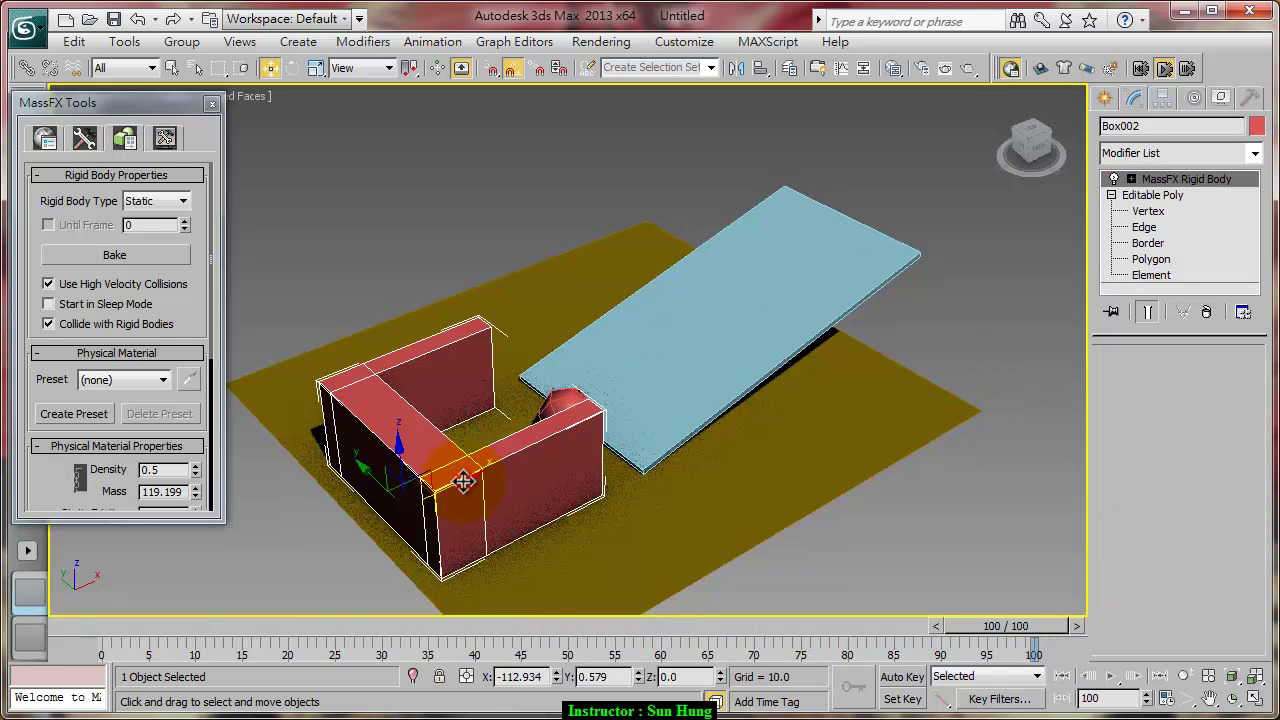
pyautogui.click(464, 490)
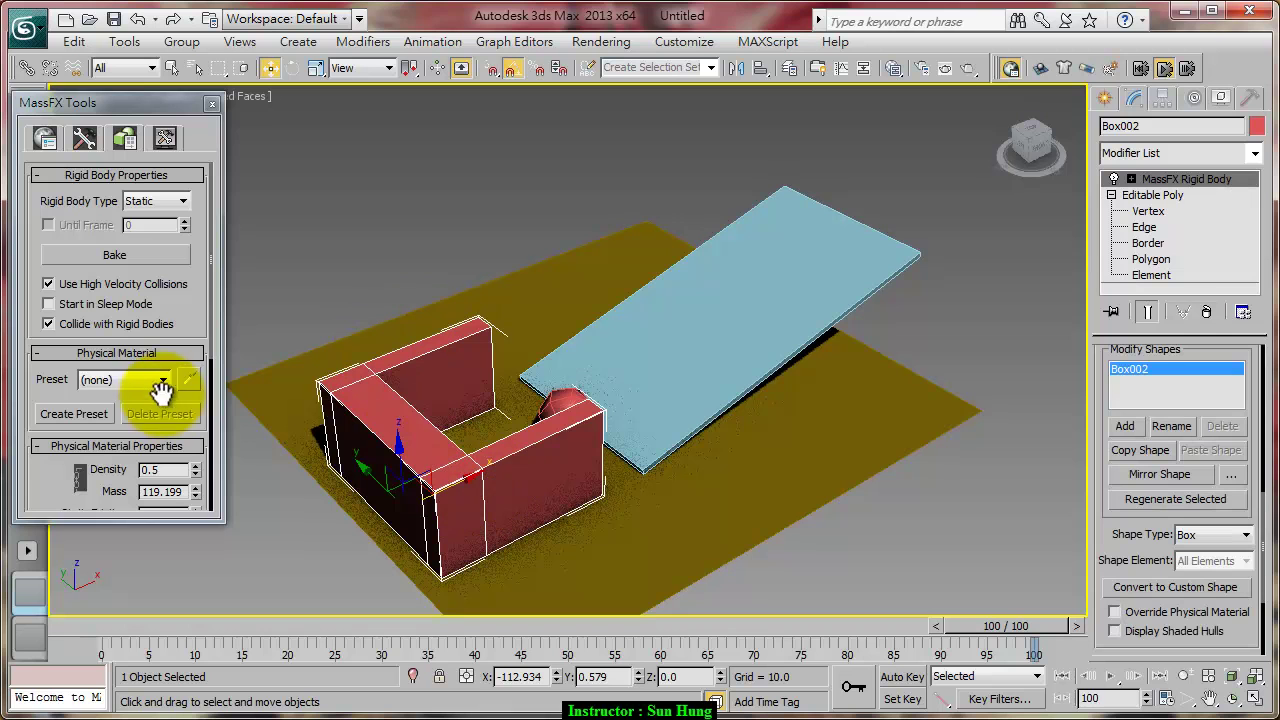
pyautogui.click(1248, 535)
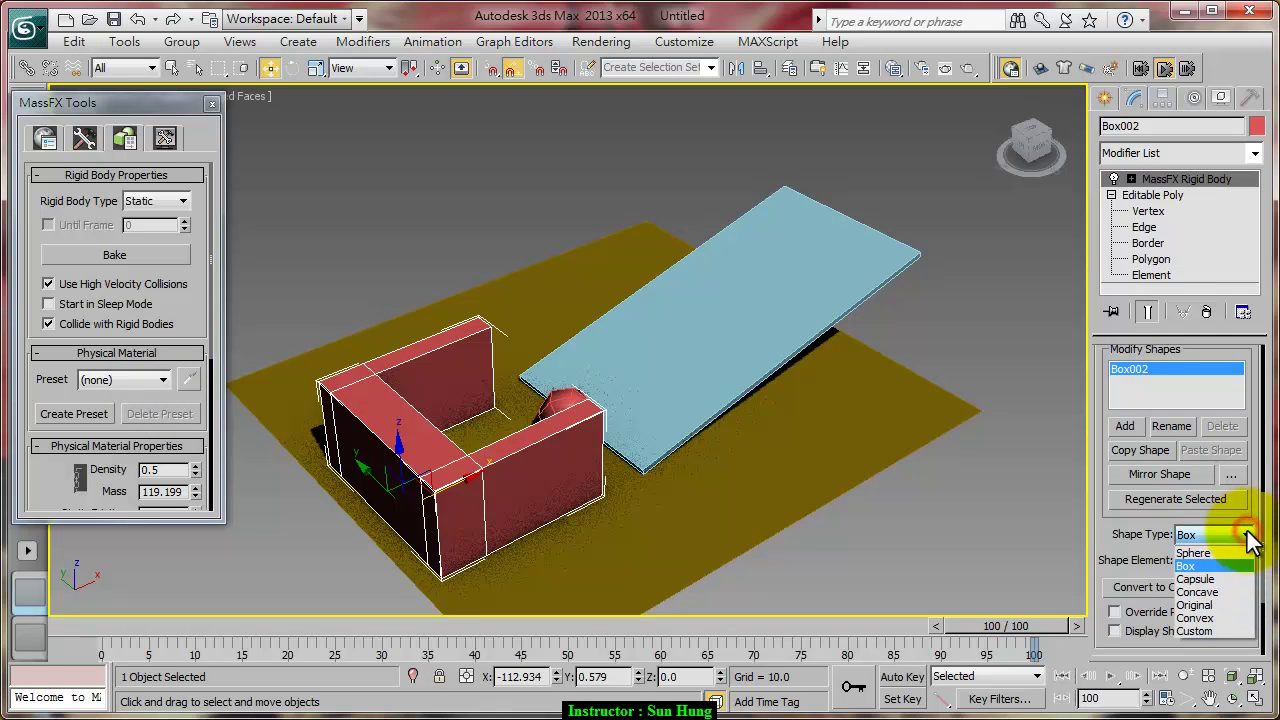
pyautogui.click(1230, 592)
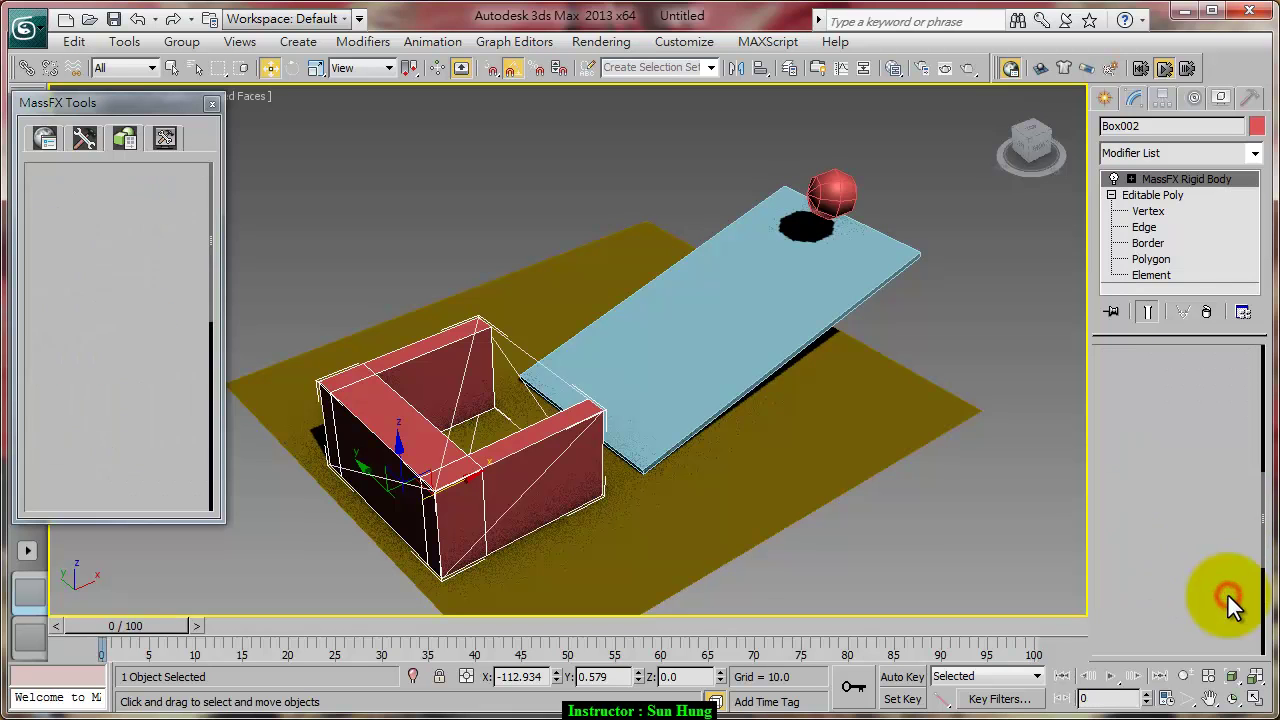
pyautogui.click(1157, 72)
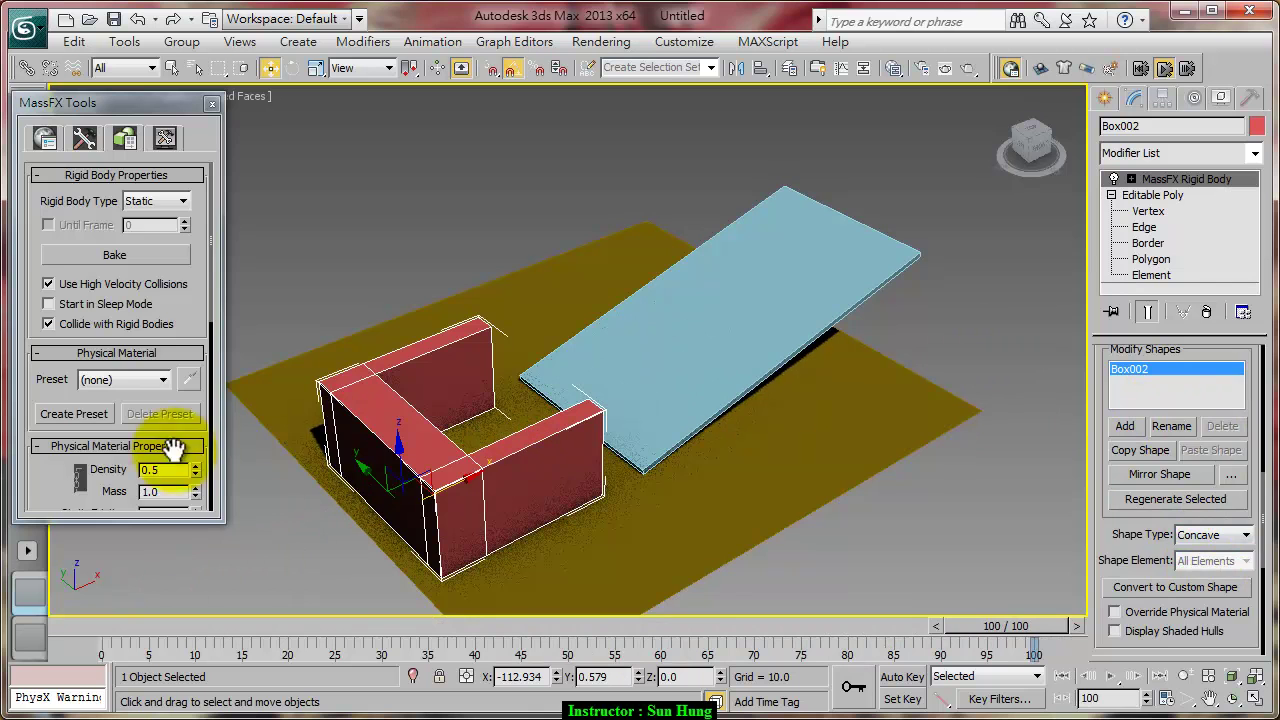
# - Generate the concave collision hulls in Physical Mesh Parameters, then replay the simulation to frame 100
pyautogui.scroll(-3, 165, 470)
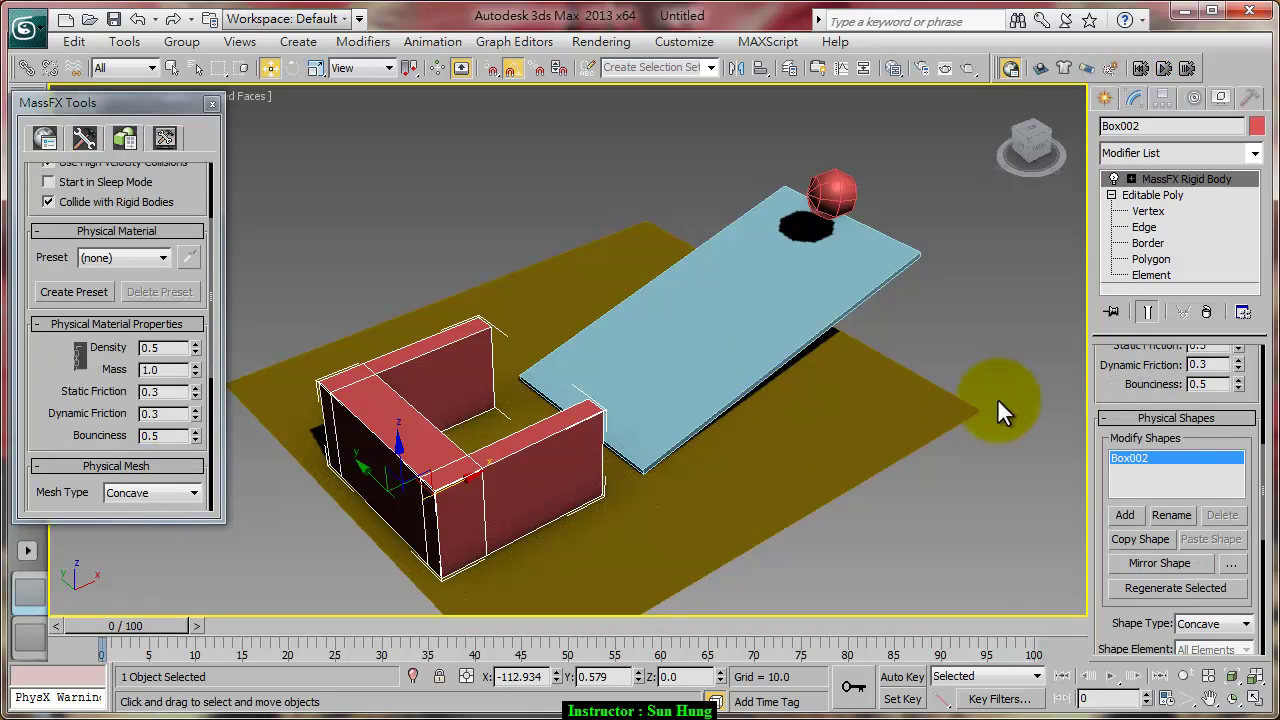
pyautogui.moveTo(1248, 440)
pyautogui.mouseDown()
pyautogui.moveTo(1253, 452)
pyautogui.moveTo(1257, 277)
pyautogui.mouseUp()
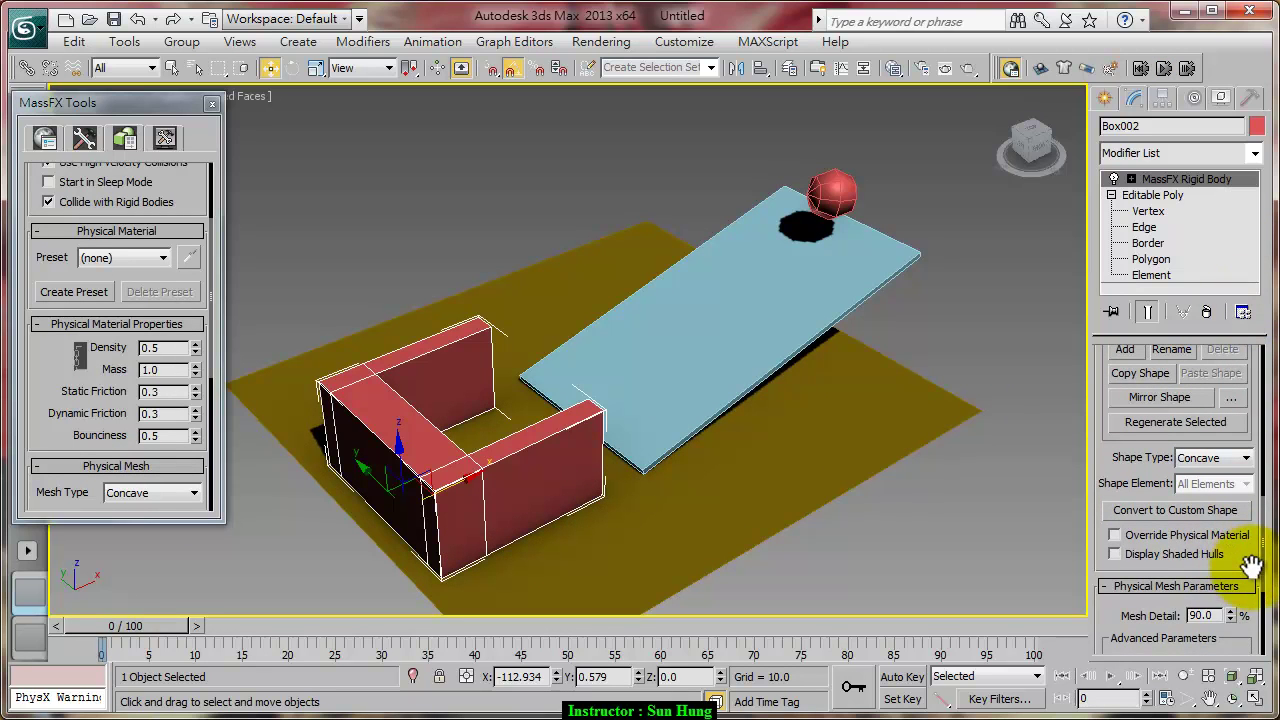
pyautogui.moveTo(1252, 560); pyautogui.dragTo(1240, 470)
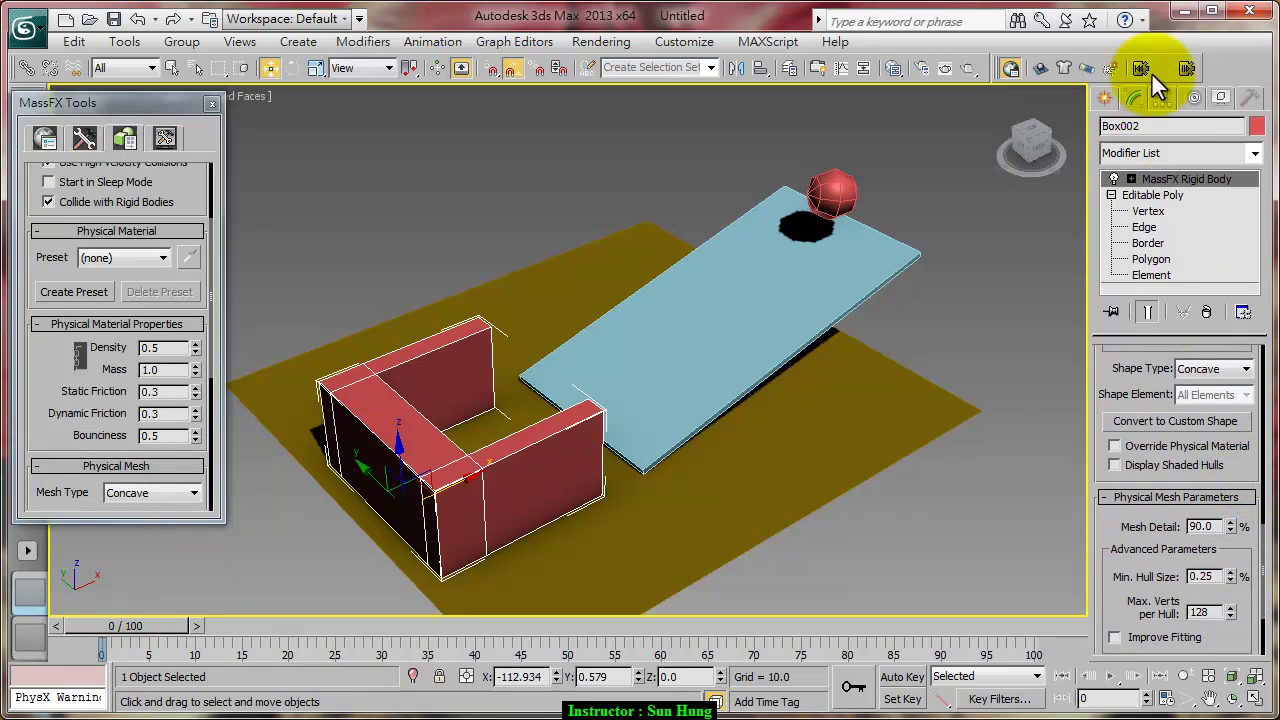
pyautogui.click(1241, 632)
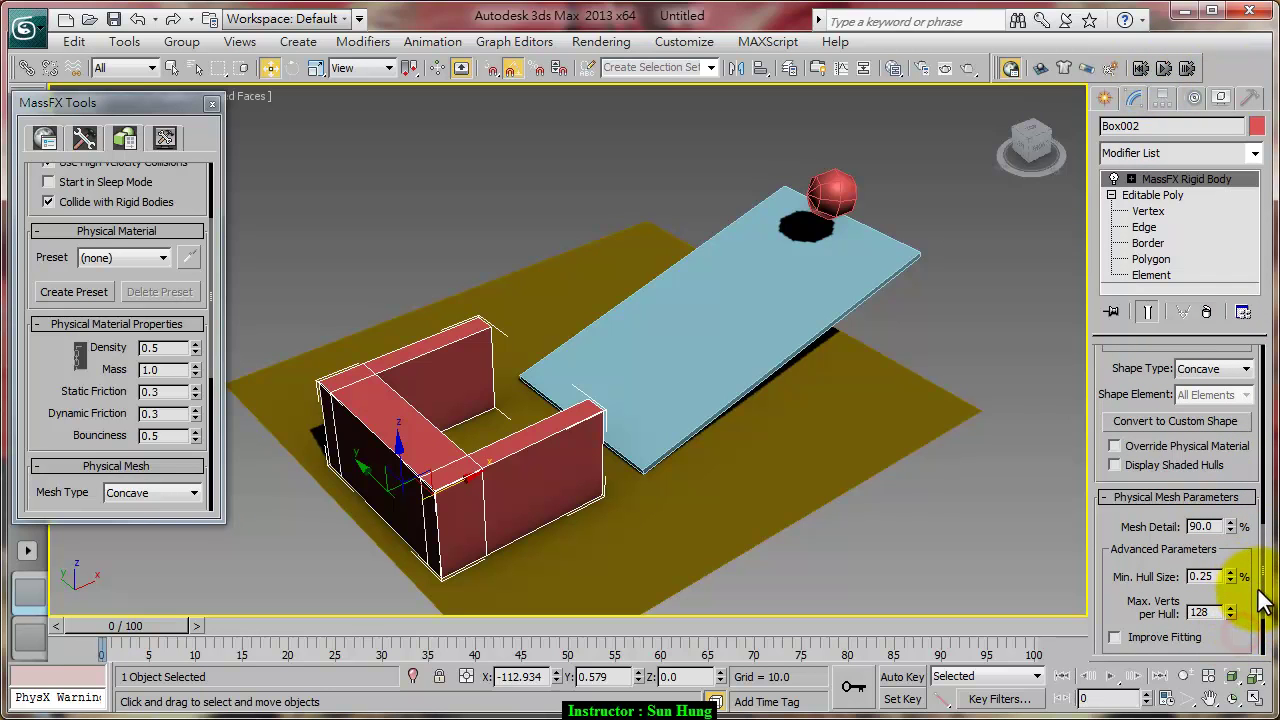
pyautogui.moveTo(1257, 592); pyautogui.dragTo(1250, 484)
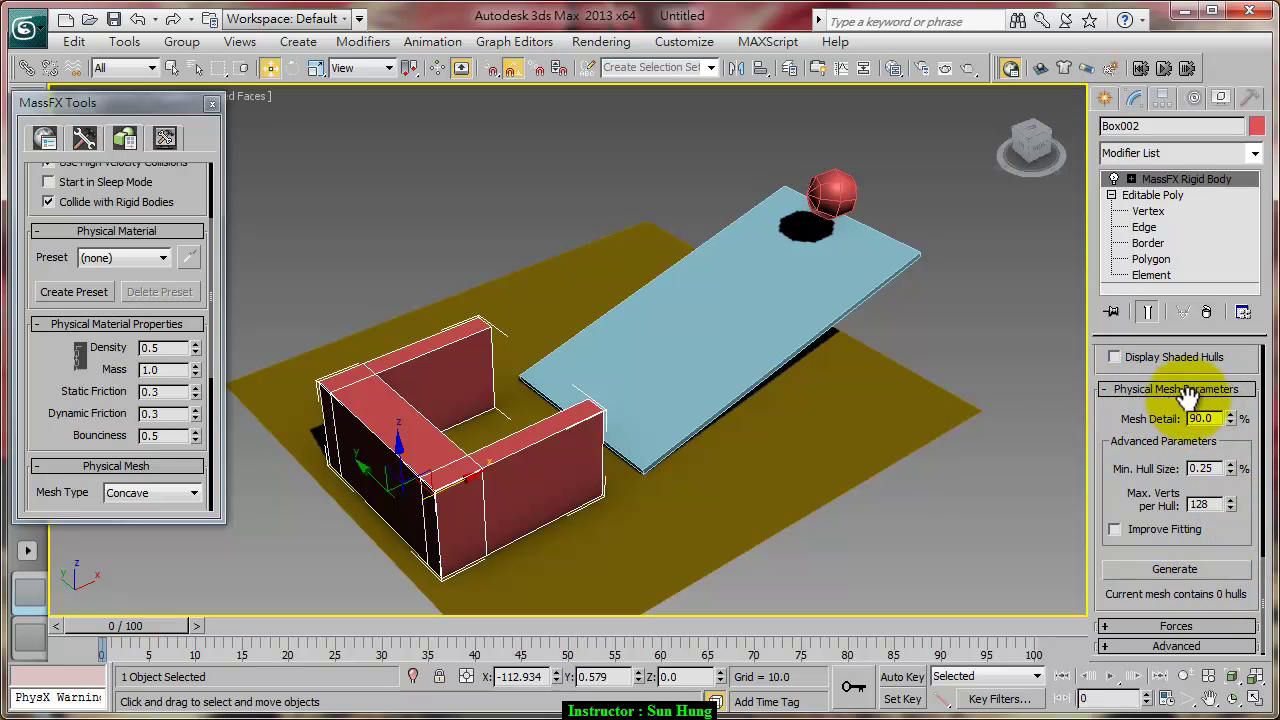
pyautogui.click(1176, 568)
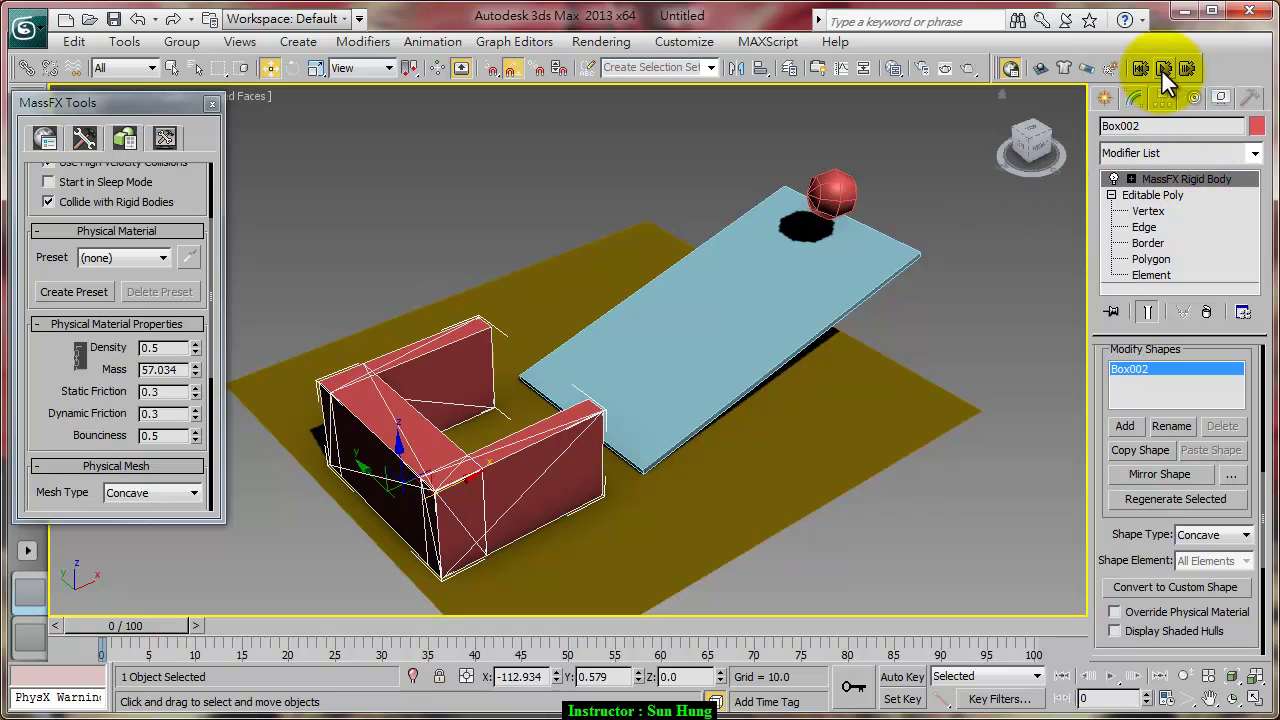
pyautogui.press('/')
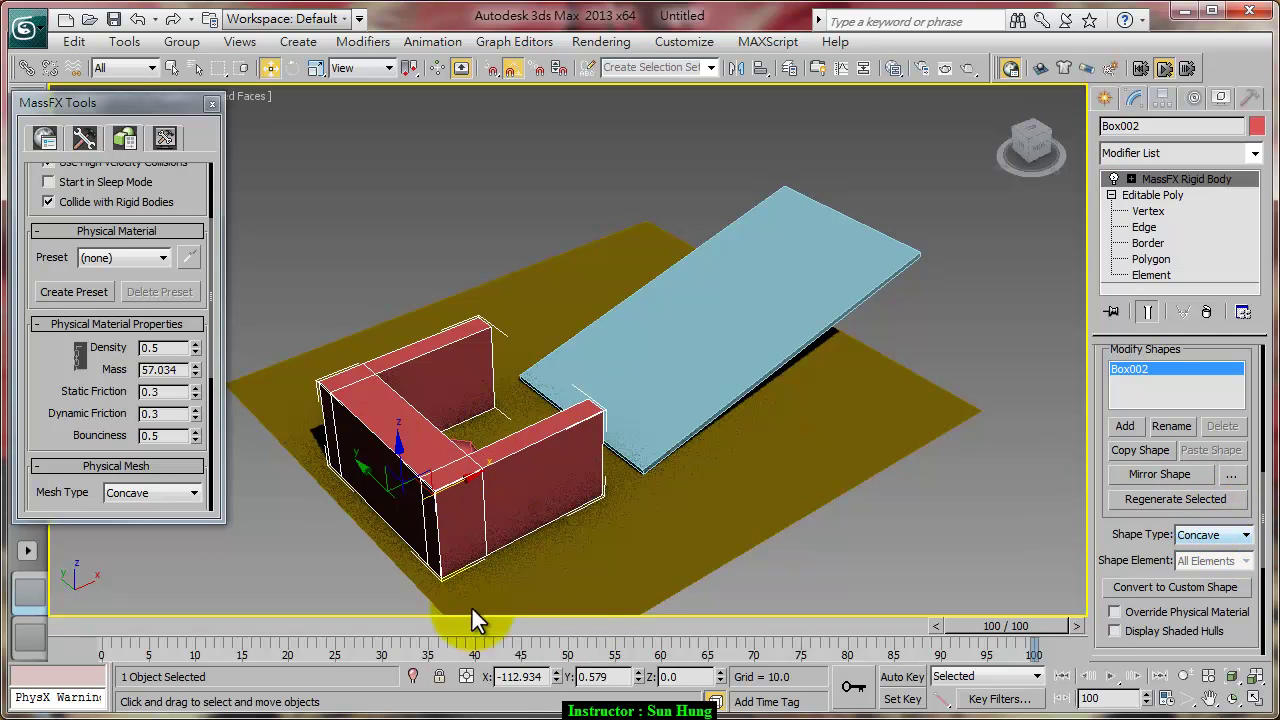
# - Reset the simulation, change Box002's shape type to Original, and replay it
pyautogui.click(1141, 66)
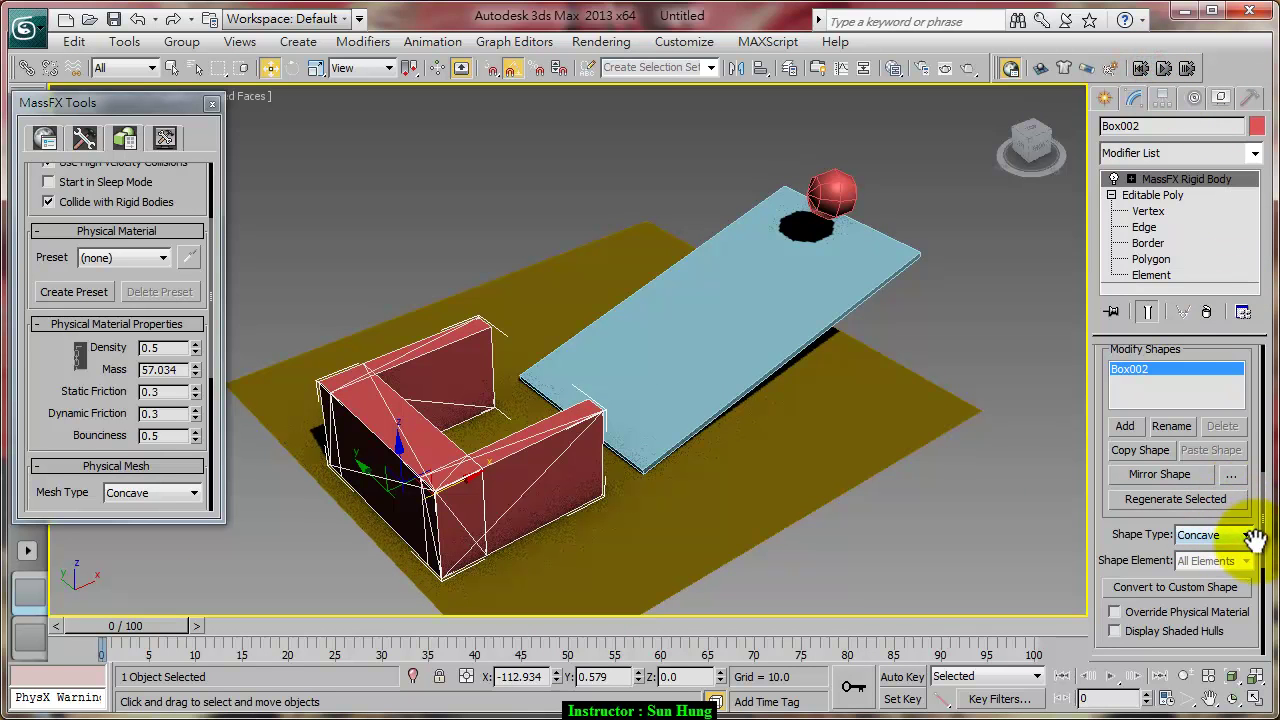
pyautogui.click(1250, 538)
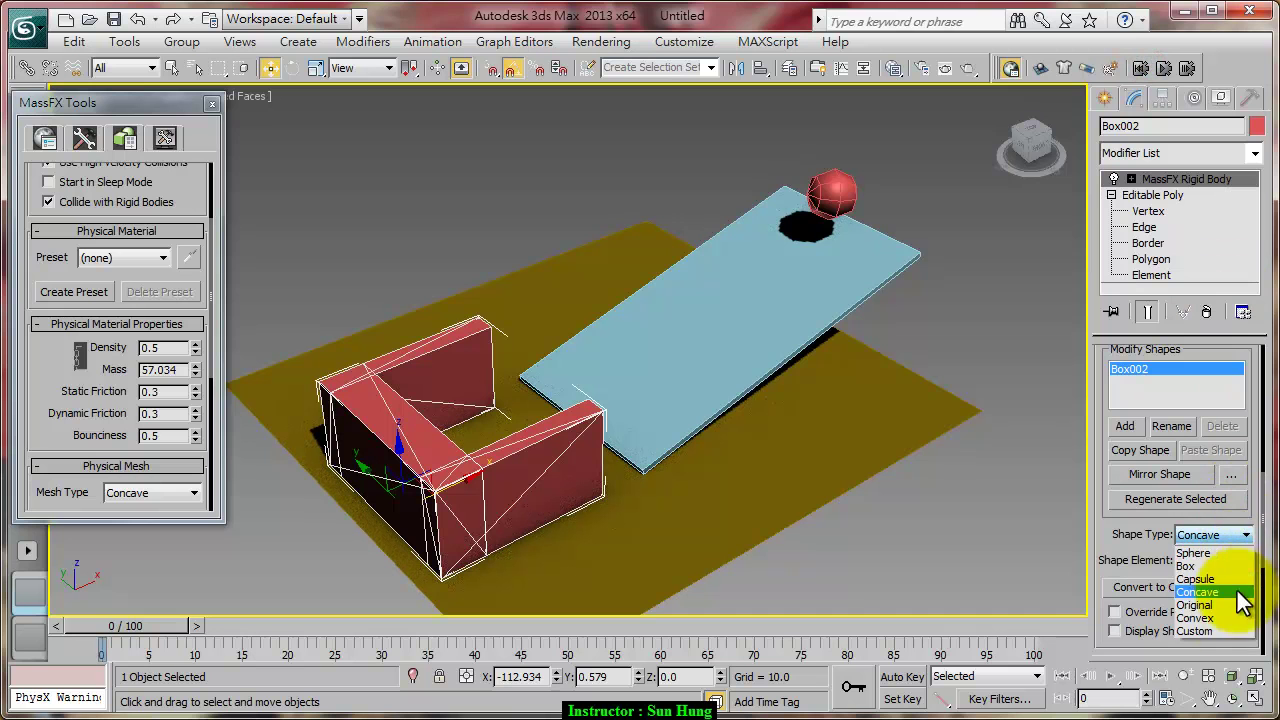
pyautogui.click(1194, 605)
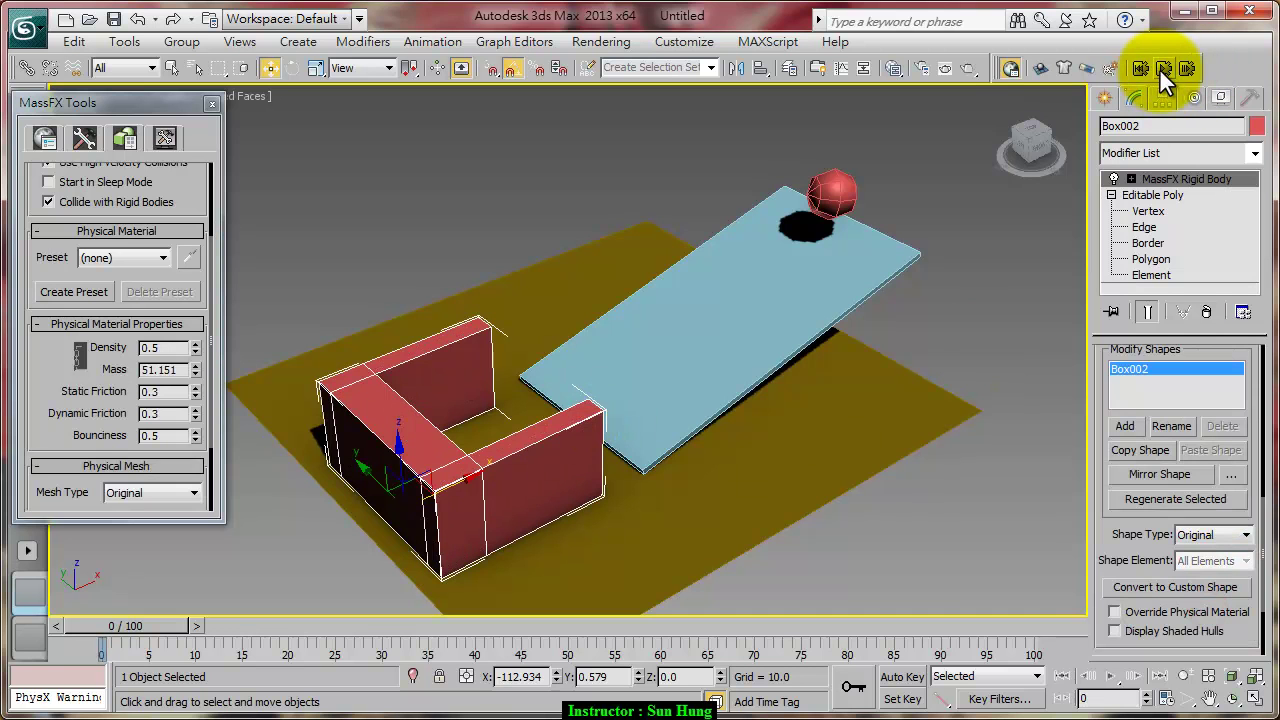
pyautogui.press('/')
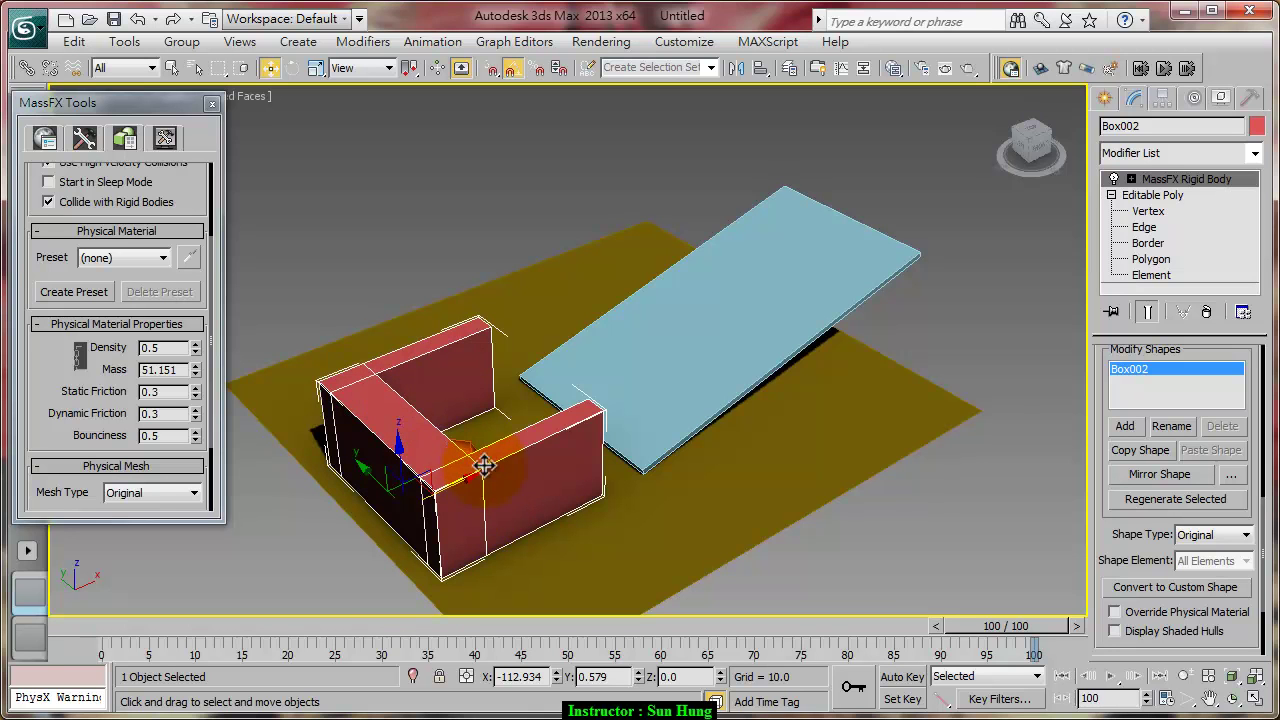
# - Scrub back to frame 0, then inspect the red sphere's and the U-shaped walls' rigid body settings
pyautogui.click(571, 423)
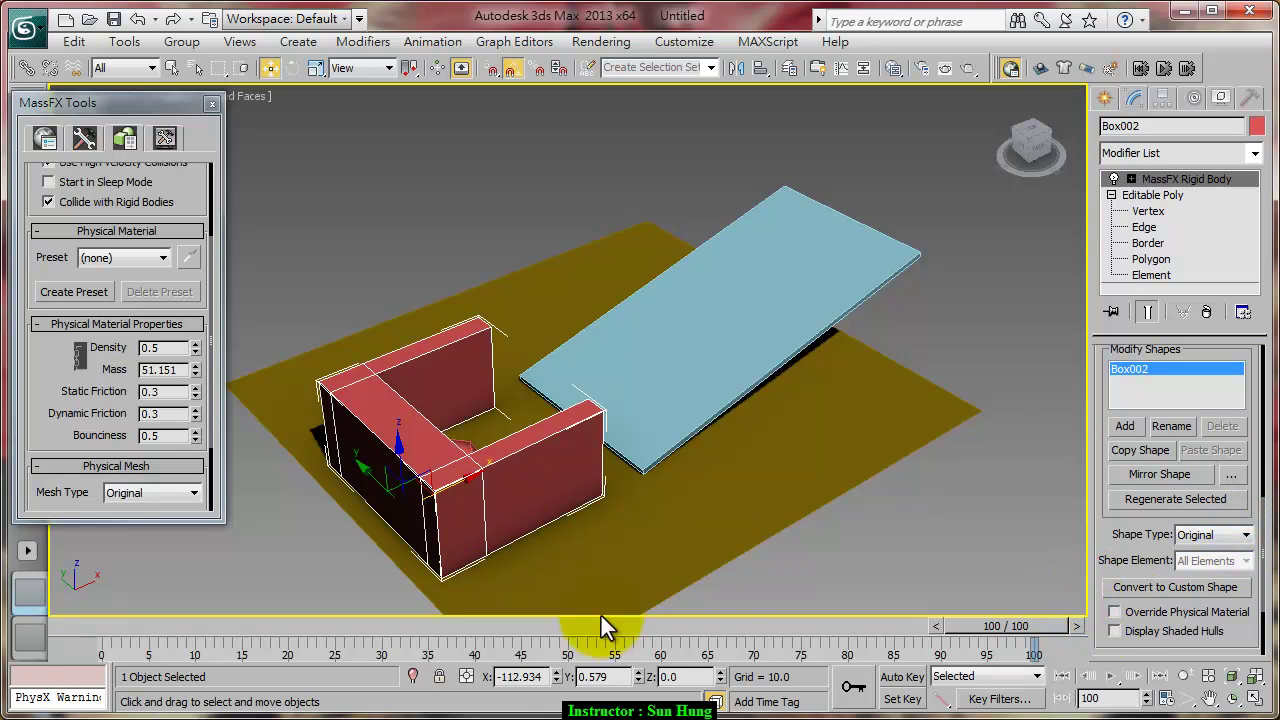
pyautogui.moveTo(1000, 628)
pyautogui.mouseDown()
pyautogui.moveTo(285, 628)
pyautogui.moveTo(1139, 633)
pyautogui.mouseUp()
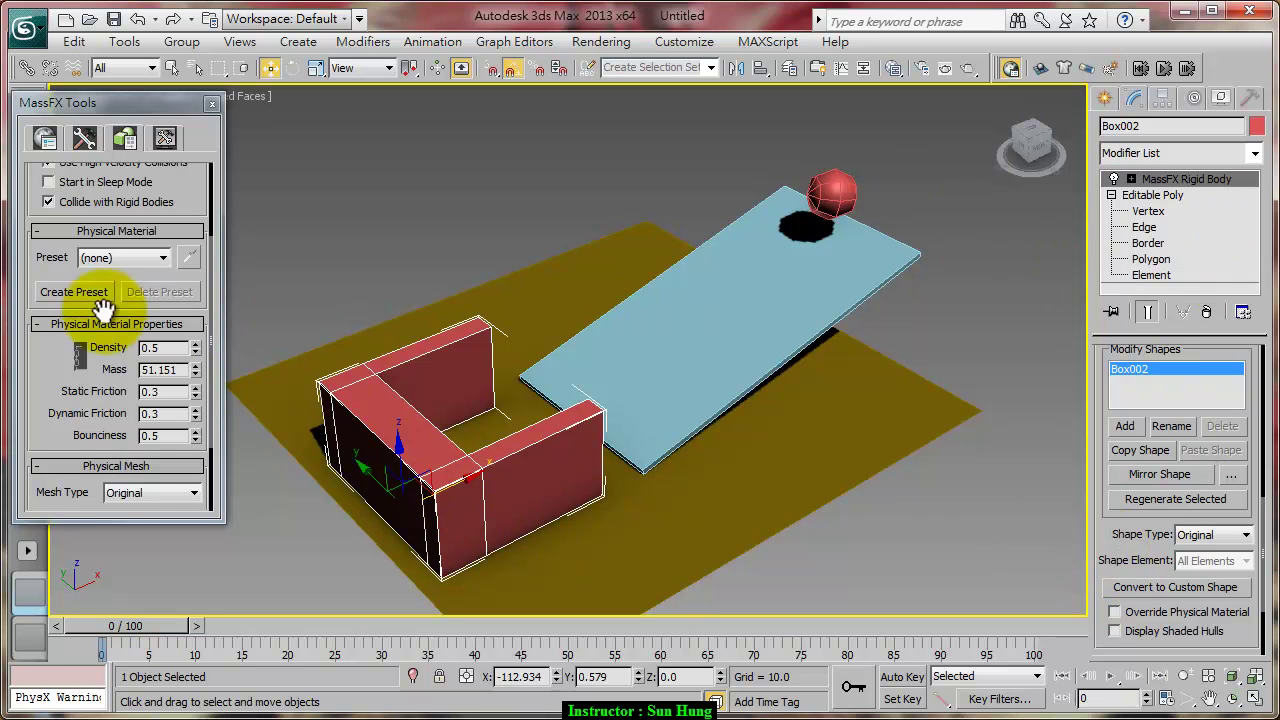
pyautogui.click(843, 193)
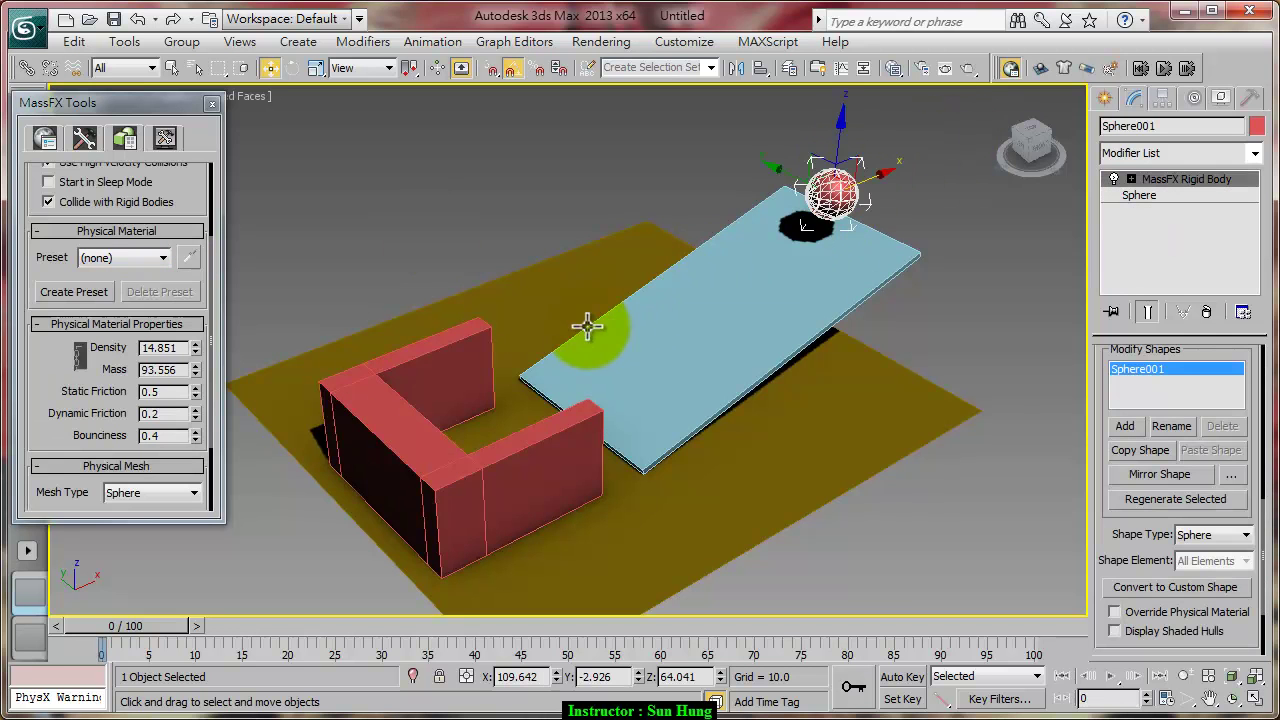
pyautogui.click(409, 456)
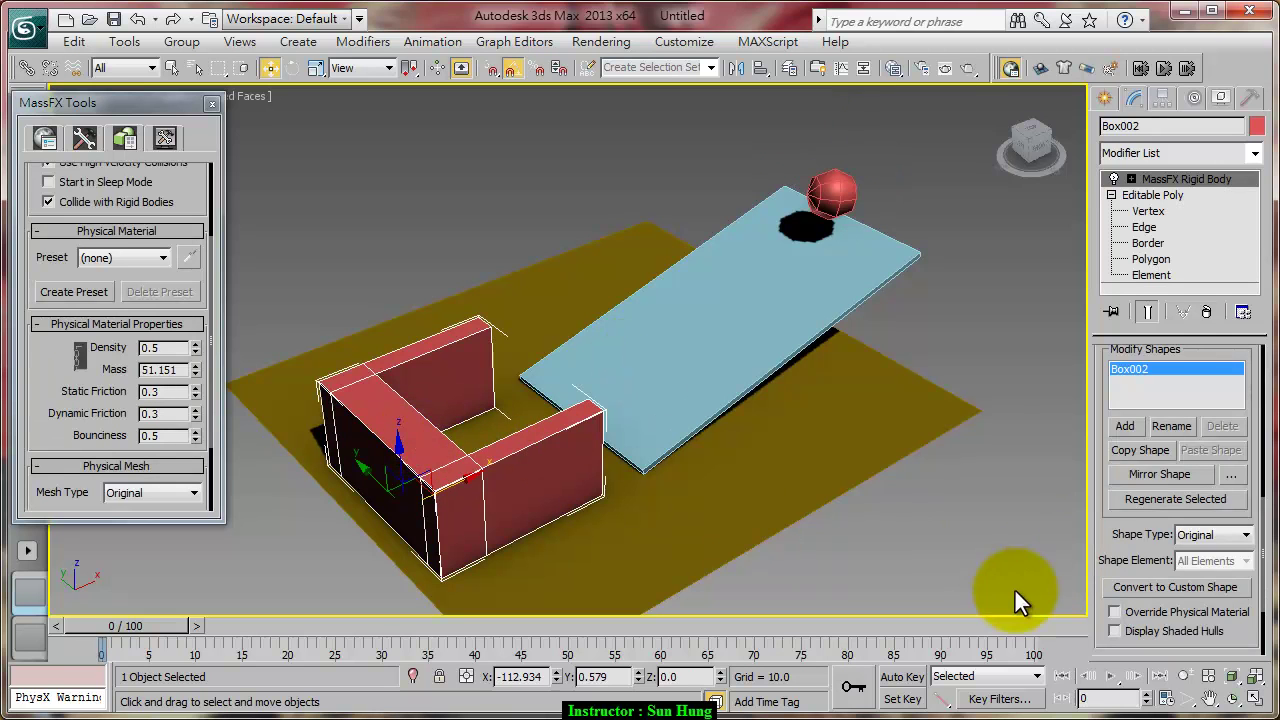